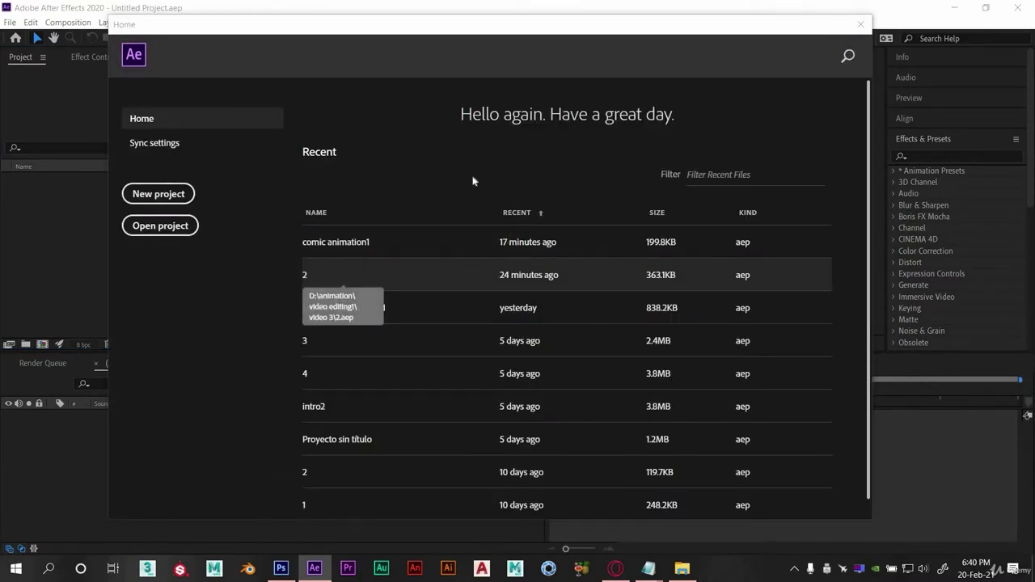
# Step: Create a new project with a 'main comp' composition: HDTV 1080, 24 fps, 15 seconds
pyautogui.click(146, 198)
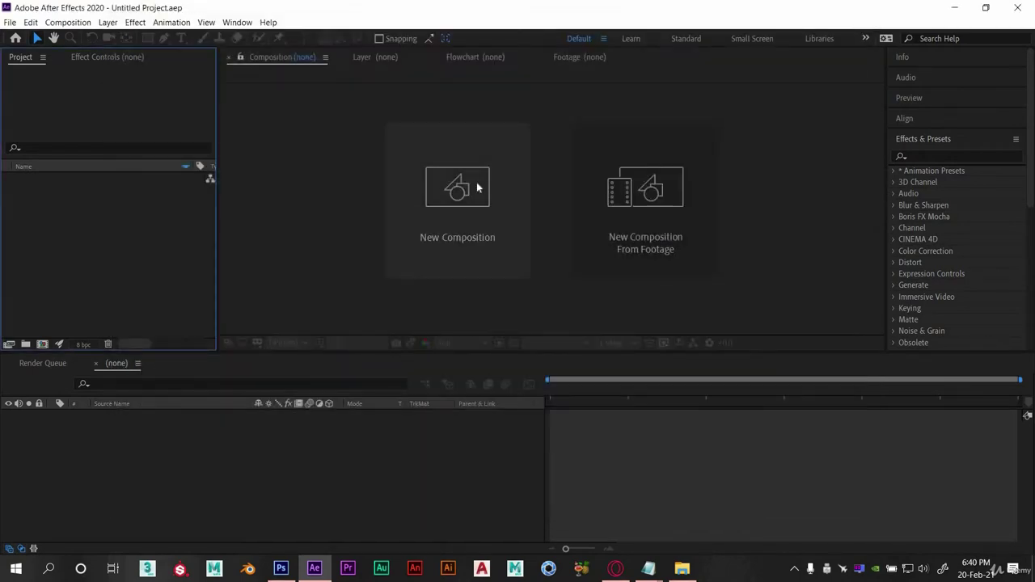
pyautogui.click(477, 187)
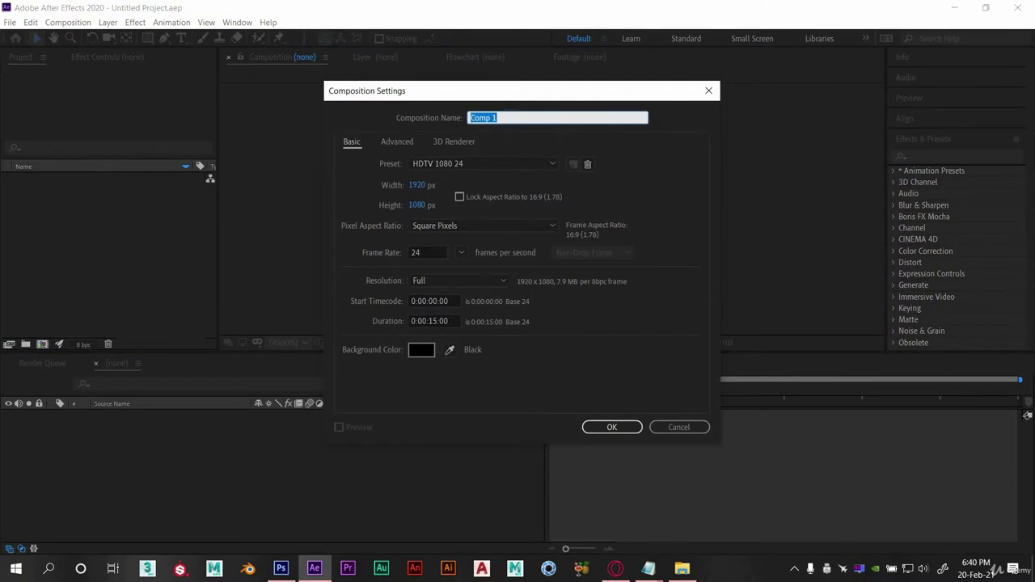
pyautogui.write('main c')
pyautogui.click(607, 428)
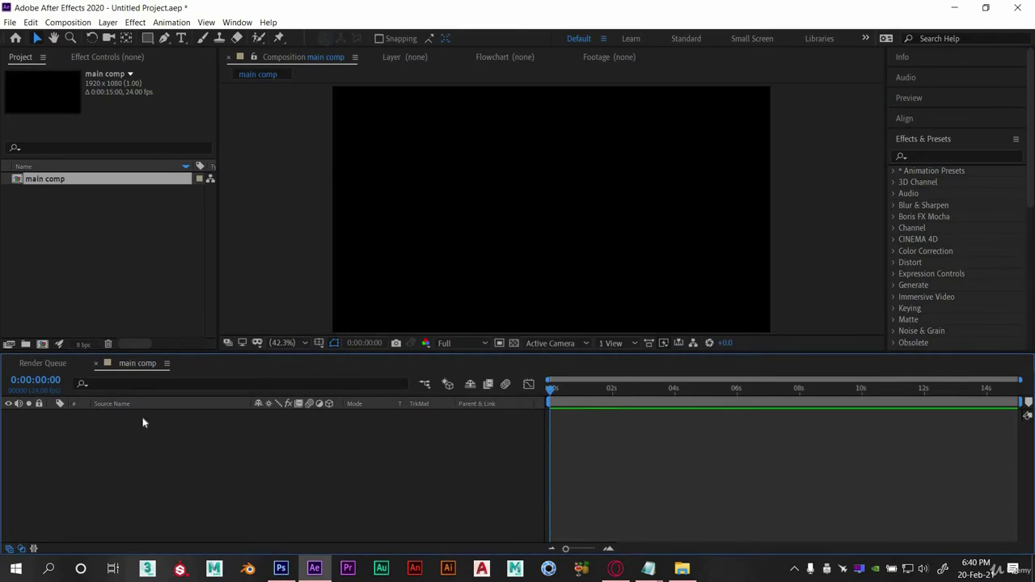
# Step: Add a dark grey (2D2C2C) solid named background1 to main comp, then bring up the comics ani folder
pyautogui.rightClick(154, 365)
pyautogui.moveTo(279, 317)
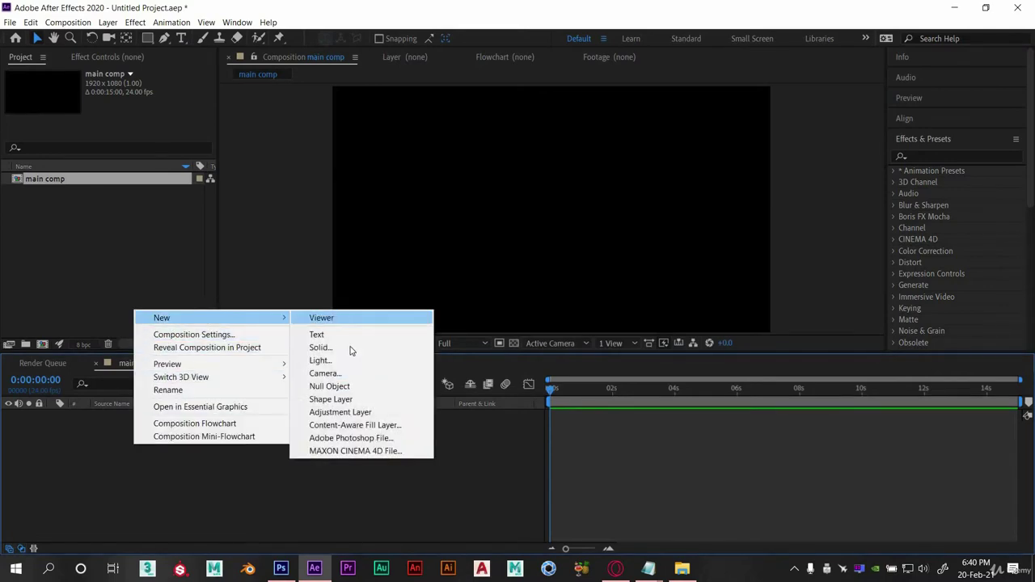
pyautogui.click(353, 348)
pyautogui.click(781, 377)
pyautogui.moveTo(305, 358)
pyautogui.mouseDown()
pyautogui.moveTo(187, 407)
pyautogui.moveTo(150, 438)
pyautogui.moveTo(150, 426)
pyautogui.moveTo(152, 437)
pyautogui.mouseUp()
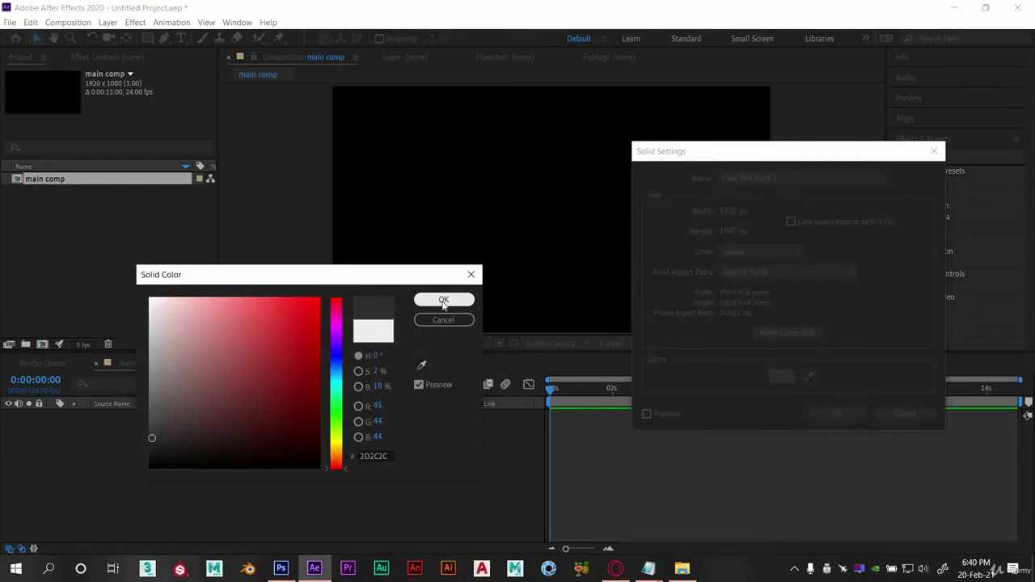
pyautogui.click(444, 299)
pyautogui.moveTo(785, 177); pyautogui.dragTo(683, 176)
pyautogui.write('back')
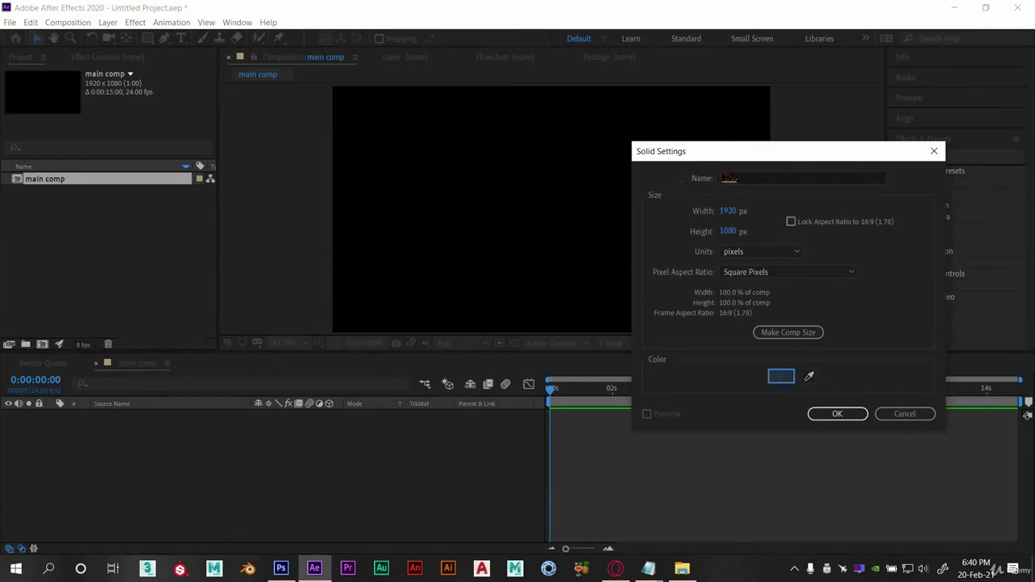
pyautogui.write('ground1')
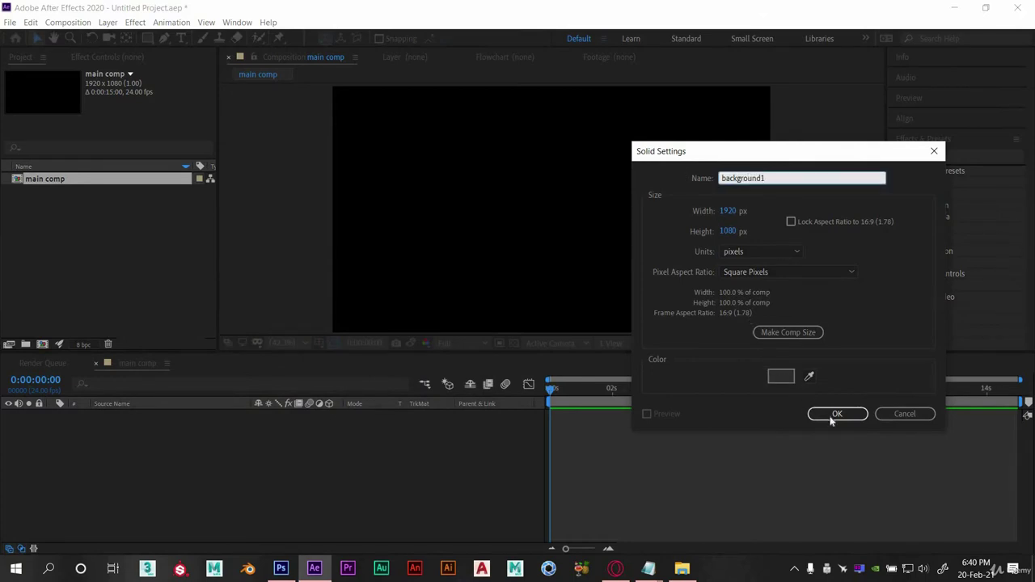
pyautogui.click(832, 416)
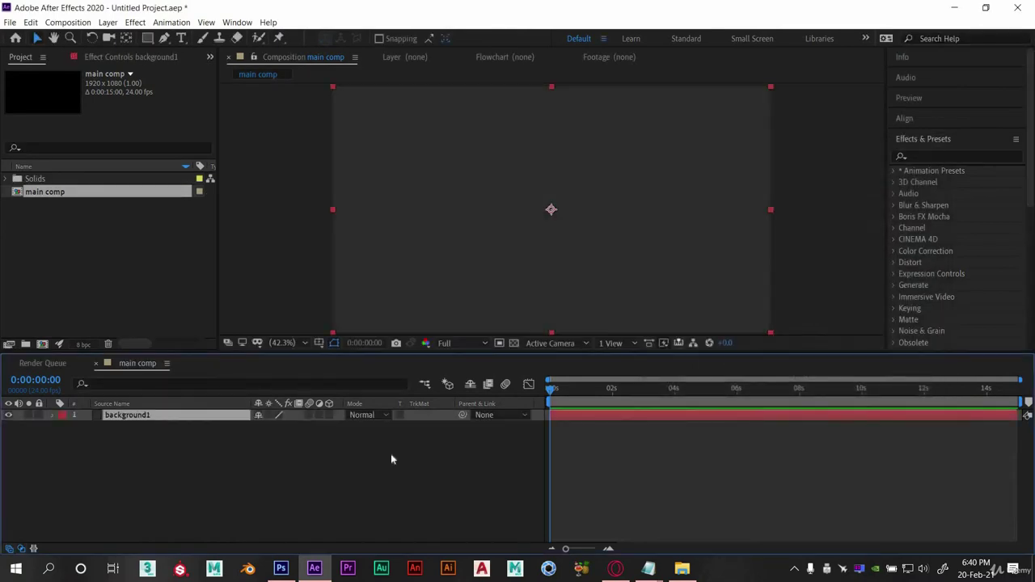
pyautogui.click(322, 452)
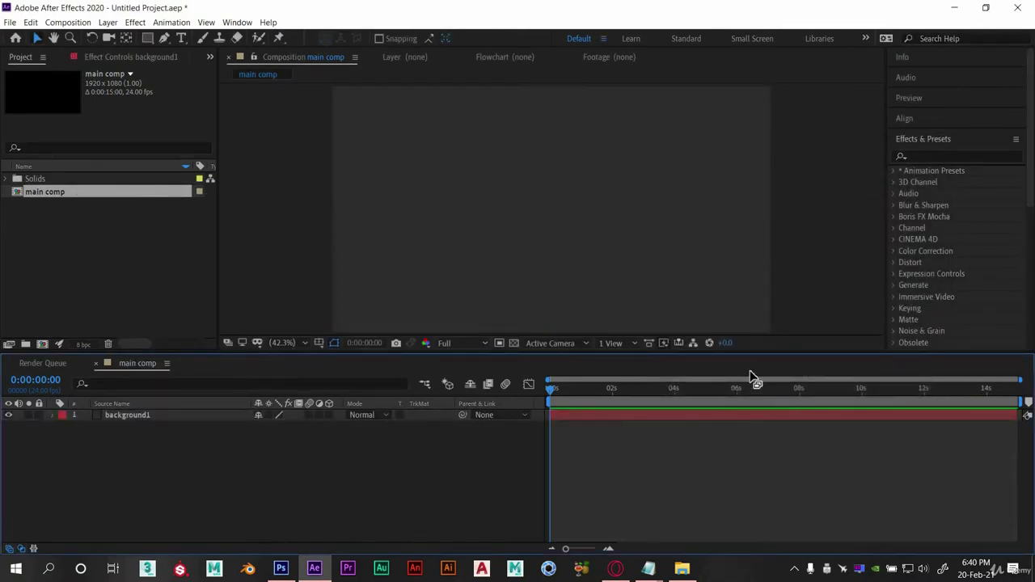
pyautogui.click(685, 570)
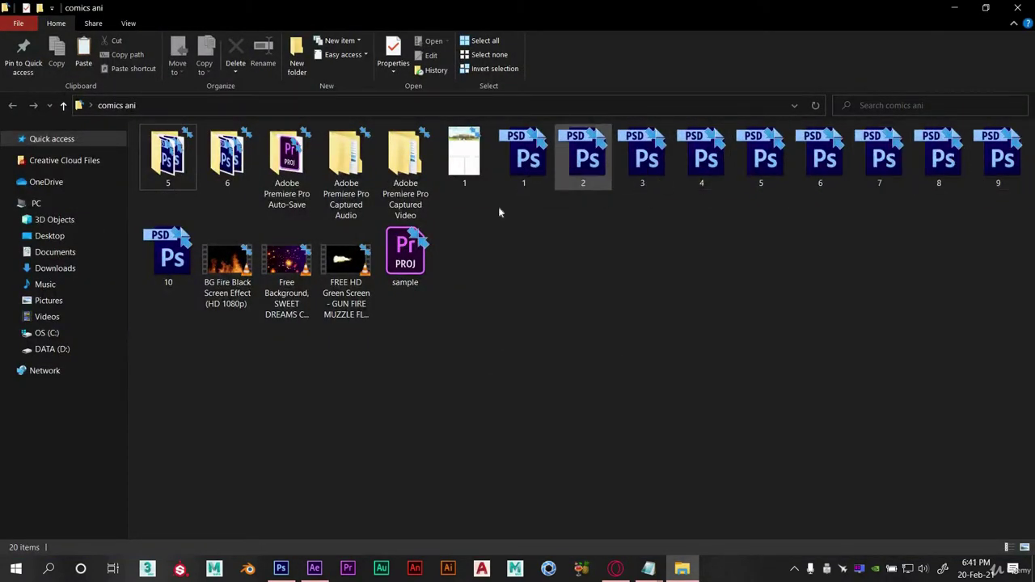
# Step: Open 1.psd from the comics ani folder in Photoshop
pyautogui.doubleClick(544, 173)
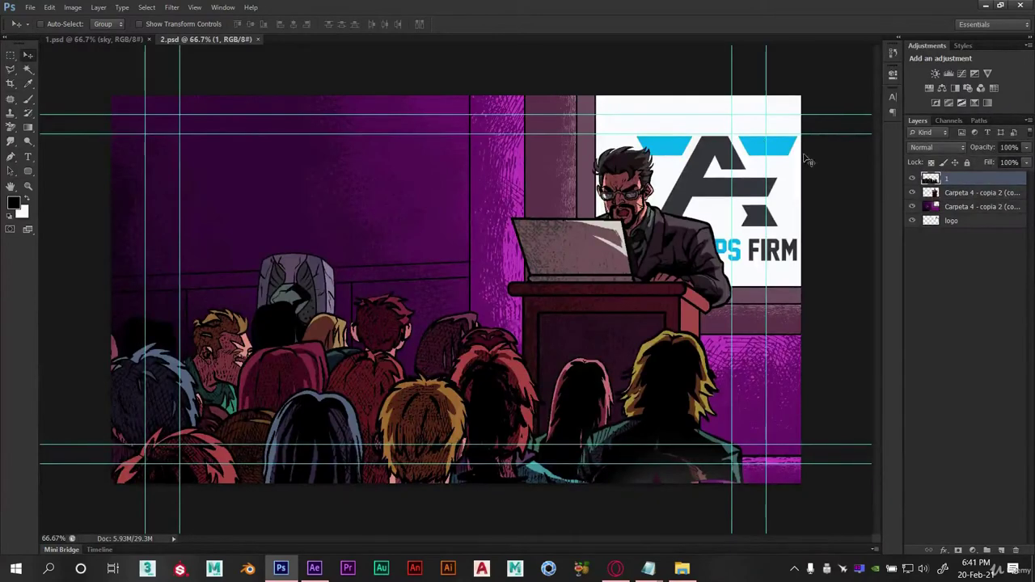
# Step: Inspect 2.psd by hiding and reshowing its crowd, speaker and purple background layers
pyautogui.click(911, 193)
pyautogui.click(912, 193)
pyautogui.click(912, 193)
pyautogui.click(912, 193)
pyautogui.click(912, 206)
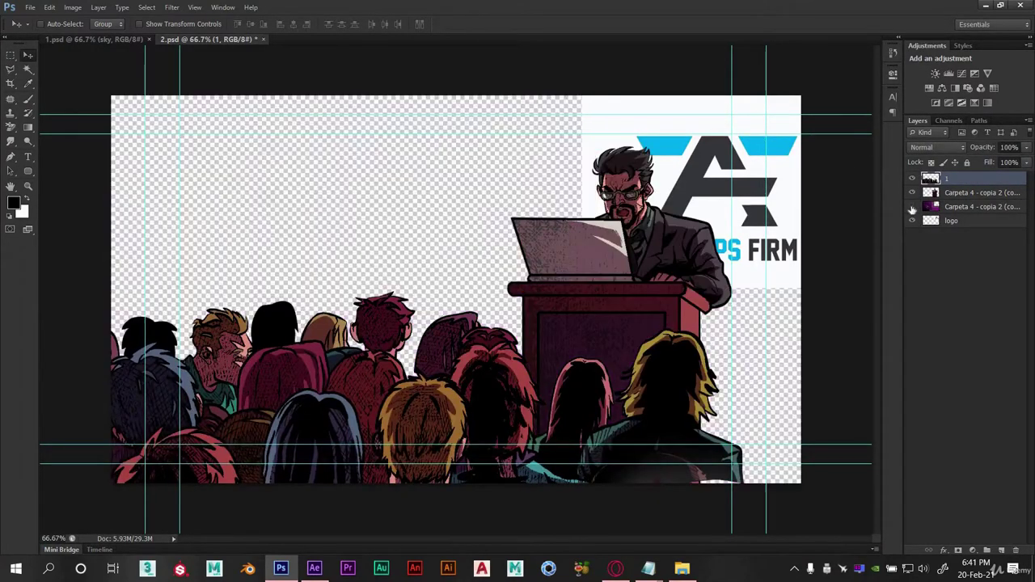
pyautogui.click(912, 195)
pyautogui.click(913, 179)
pyautogui.click(913, 178)
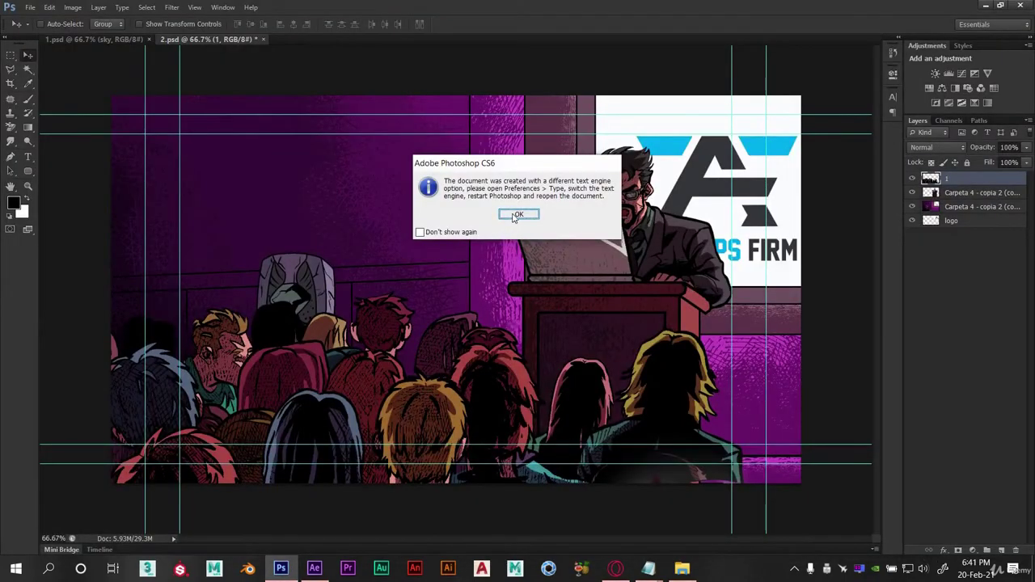
# Step: Dismiss the text engine and font warnings, then toggle 3.psd's soldier, title, ZARA and box layers
pyautogui.click(518, 216)
pyautogui.click(518, 215)
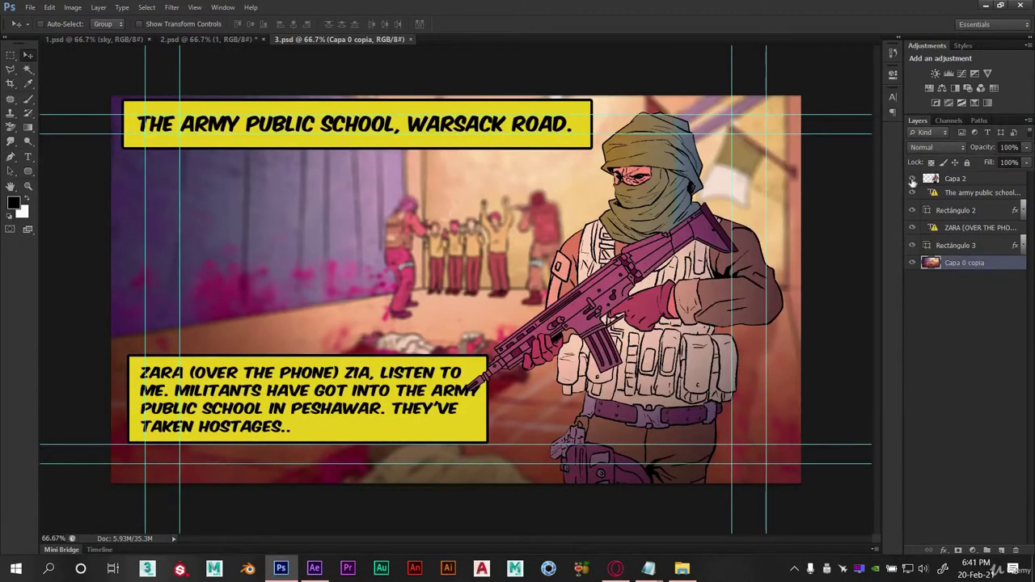
pyautogui.click(912, 178)
pyautogui.click(912, 178)
pyautogui.click(912, 194)
pyautogui.click(912, 194)
pyautogui.click(913, 210)
pyautogui.click(913, 210)
pyautogui.click(912, 227)
pyautogui.click(912, 227)
pyautogui.click(912, 245)
pyautogui.click(912, 245)
# Step: Minimize Photoshop and refresh the comics ani folder view
pyautogui.click(986, 5)
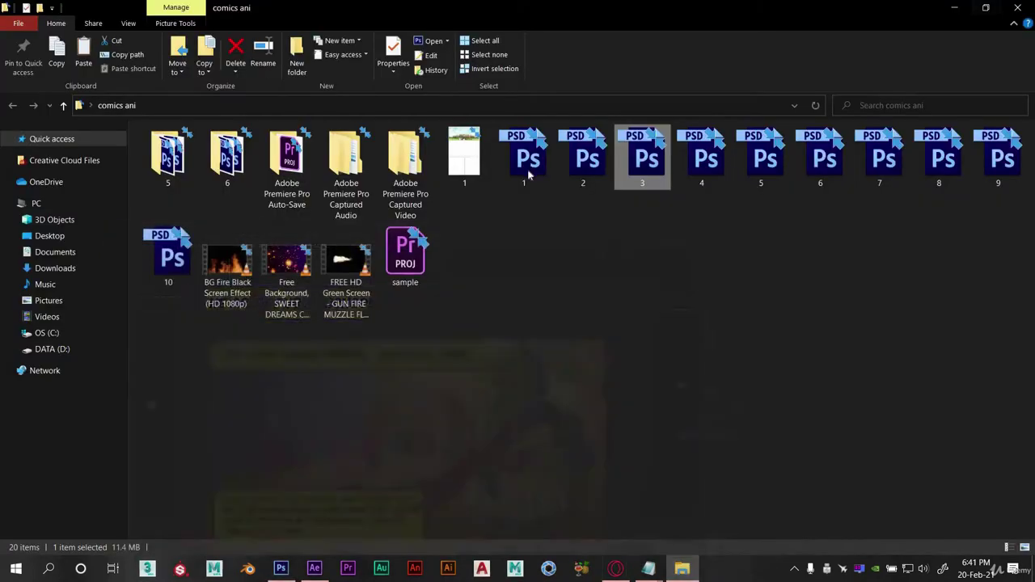
pyautogui.click(614, 340)
pyautogui.rightClick(589, 285)
pyautogui.click(612, 336)
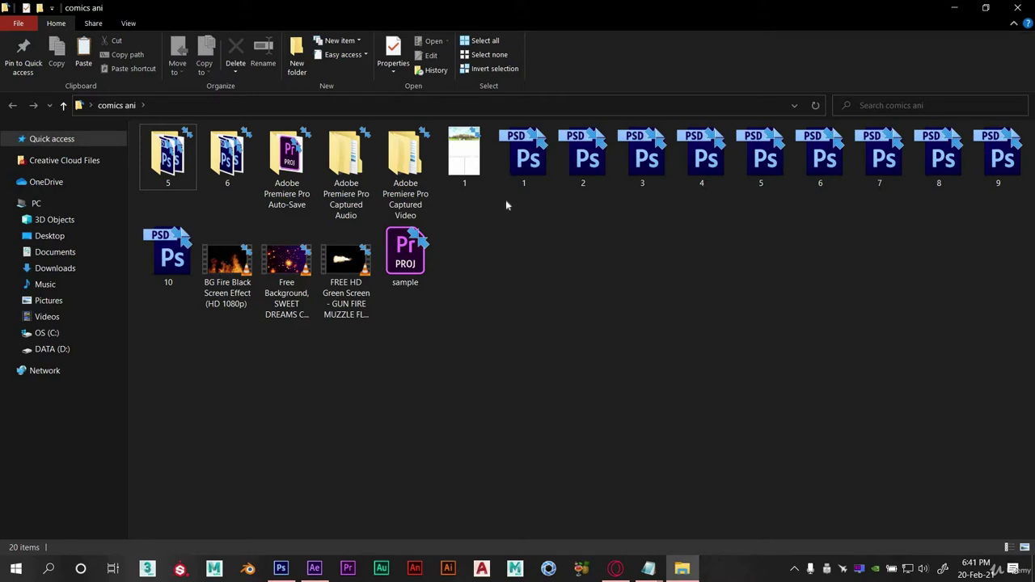
# Step: Select 1.psd through 10.psd and drop them into the After Effects Project panel
pyautogui.click(532, 164)
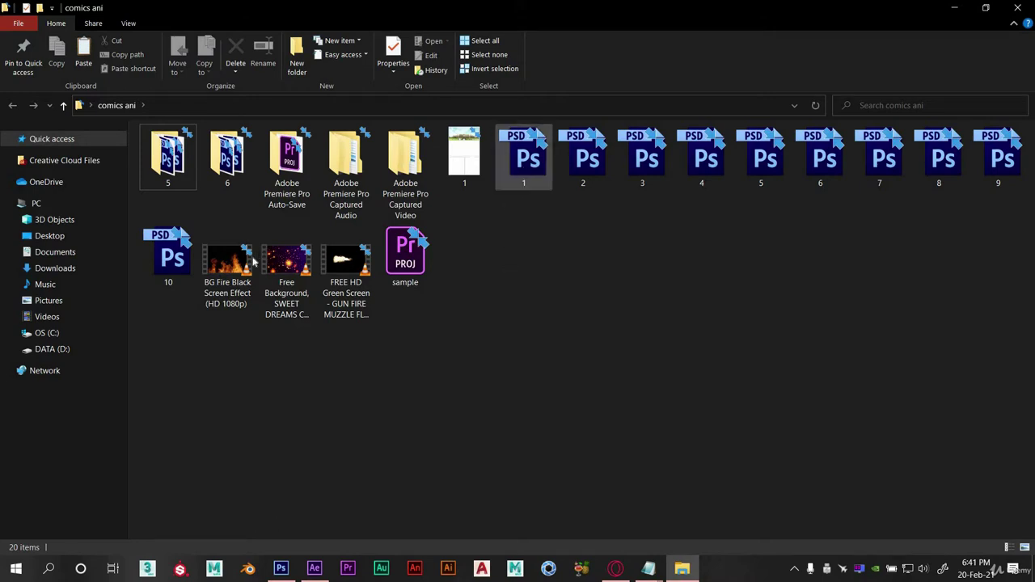
pyautogui.keyDown('shift'); pyautogui.click(170, 257); pyautogui.keyUp('shift')
pyautogui.moveTo(526, 166); pyautogui.dragTo(316, 565)
pyautogui.moveTo(65, 268)
pyautogui.mouseDown()
pyautogui.moveTo(75, 264)
pyautogui.moveTo(62, 261)
pyautogui.mouseUp()
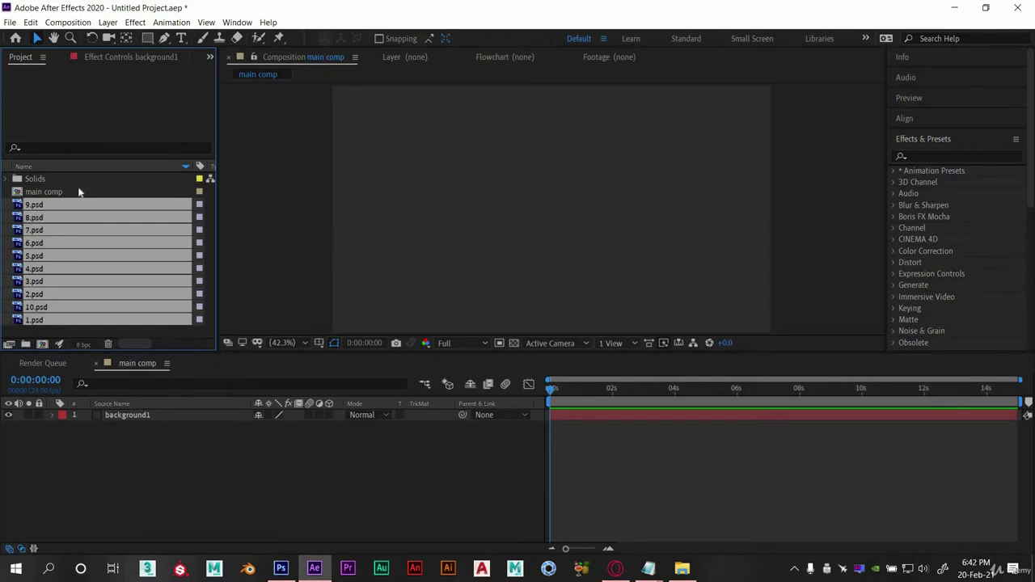
# Step: Preview the PSDs and test 8.psd as a layer in main comp scaled to about 19%
pyautogui.click(78, 191)
pyautogui.click(66, 204)
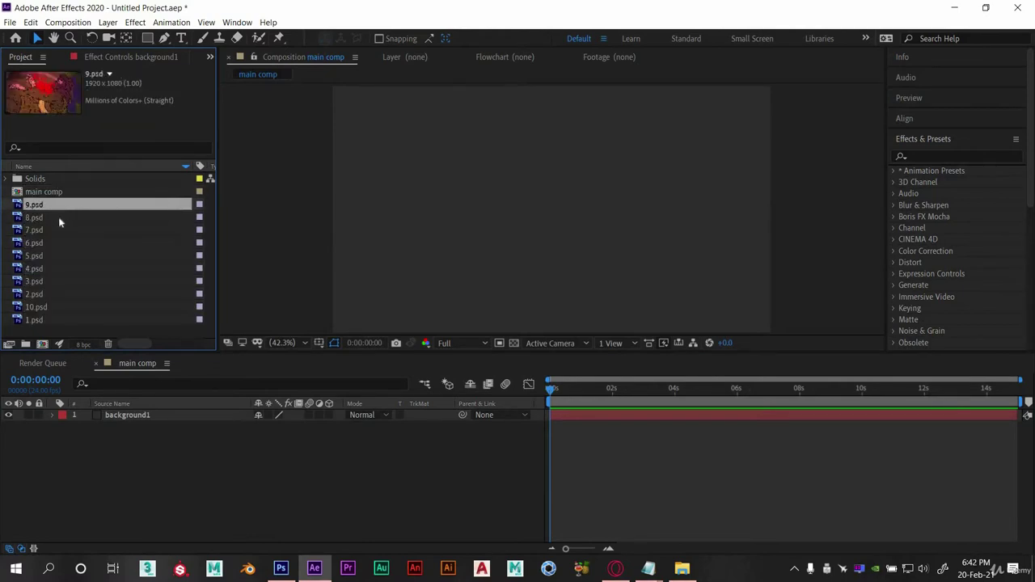
pyautogui.press('Down')
pyautogui.press('Down')
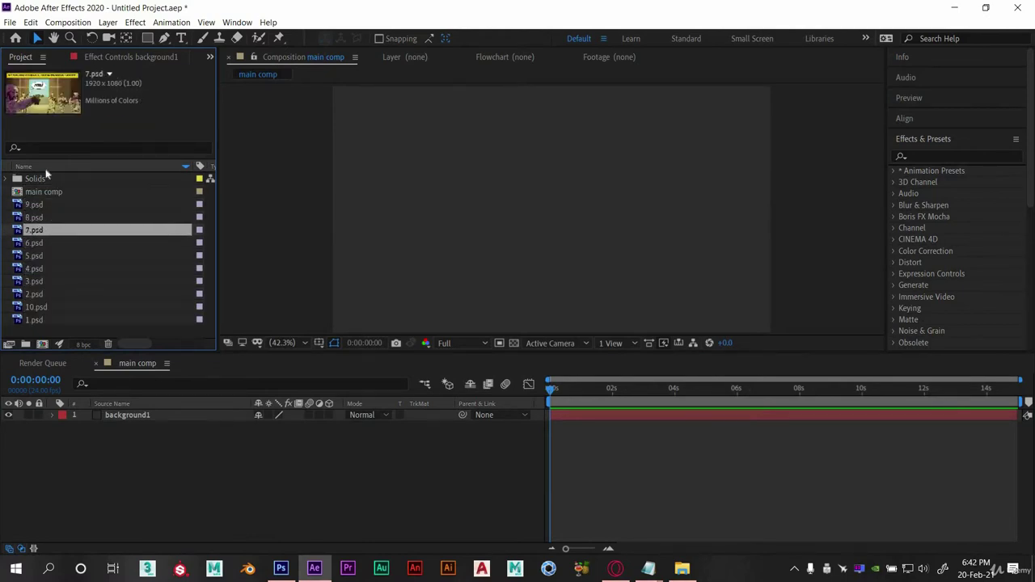
pyautogui.press('Up')
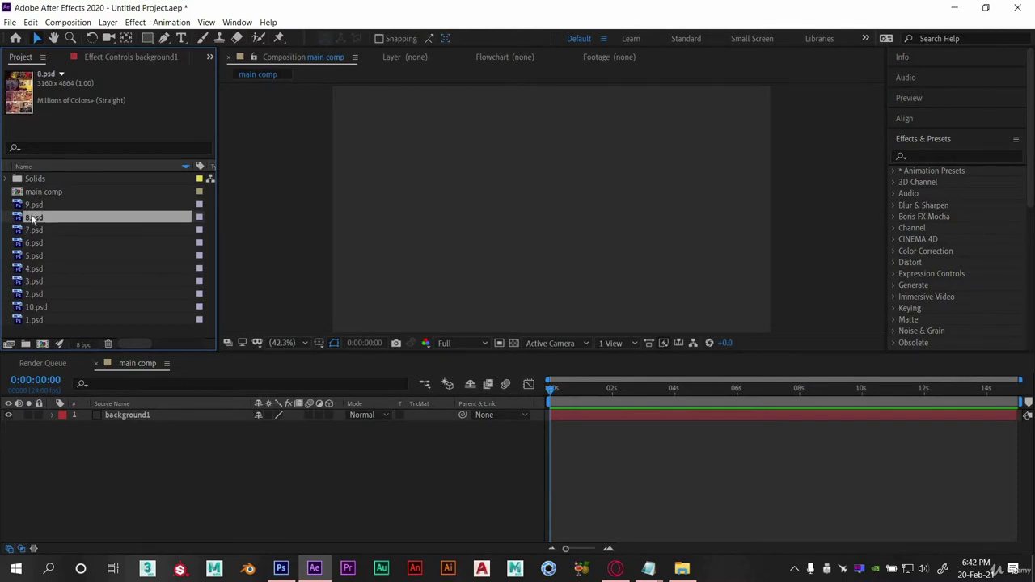
pyautogui.moveTo(42, 220); pyautogui.dragTo(510, 235)
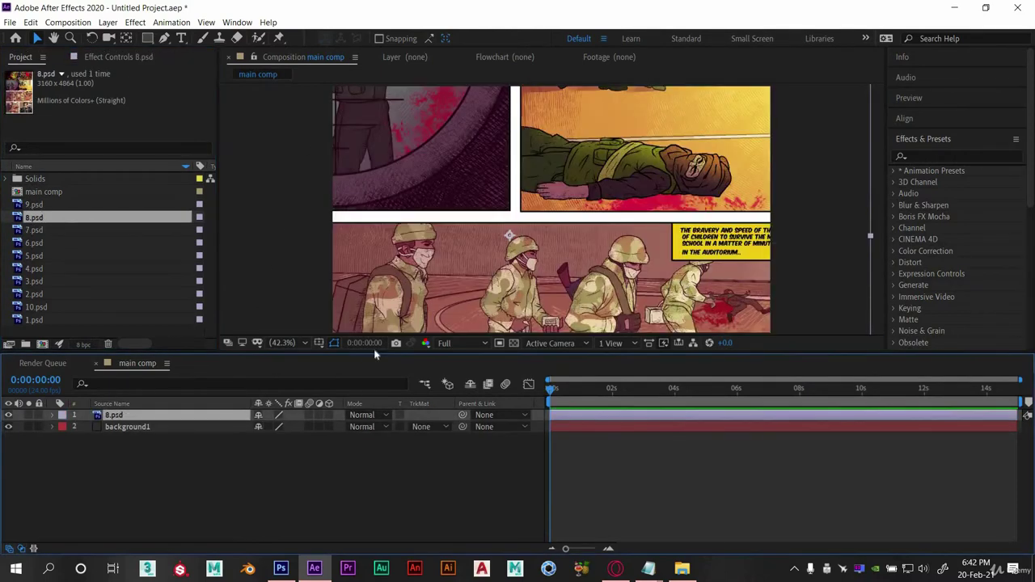
pyautogui.press('s')
pyautogui.moveTo(272, 427); pyautogui.dragTo(212, 425)
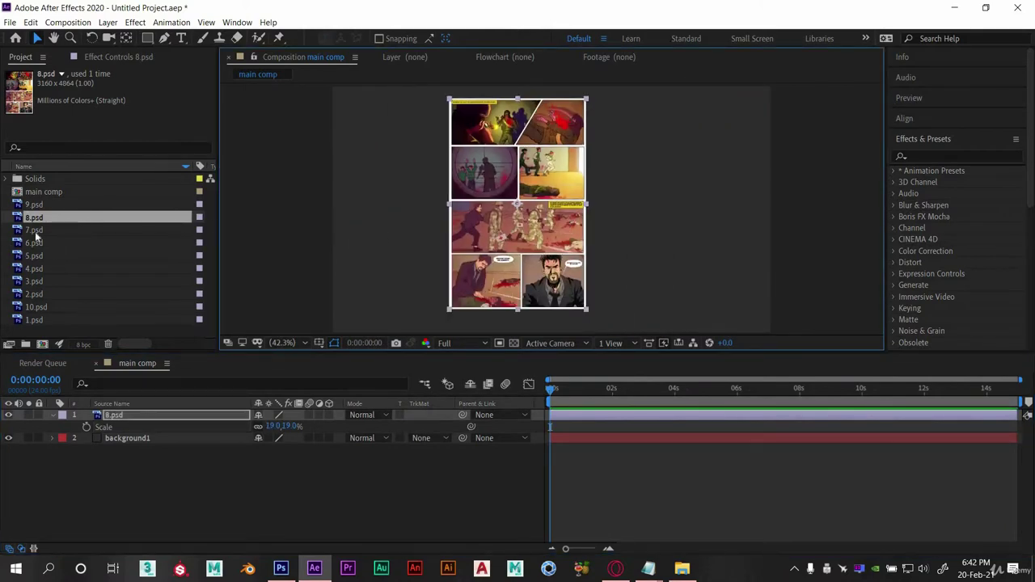
# Step: Delete the 8.psd layer and remove 8.psd from the project
pyautogui.click(146, 416)
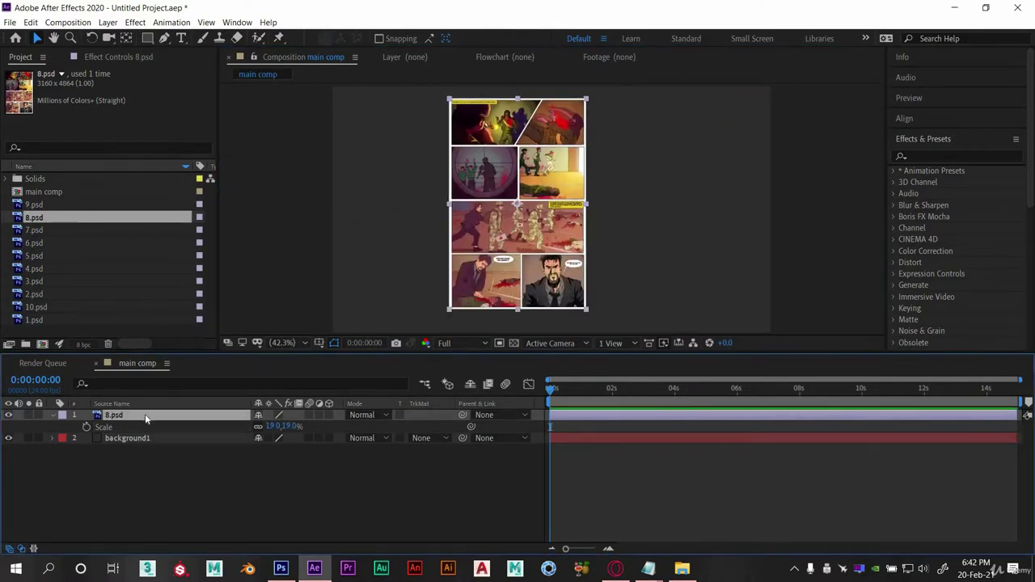
pyautogui.press('Delete')
pyautogui.click(33, 220)
pyautogui.press('Delete')
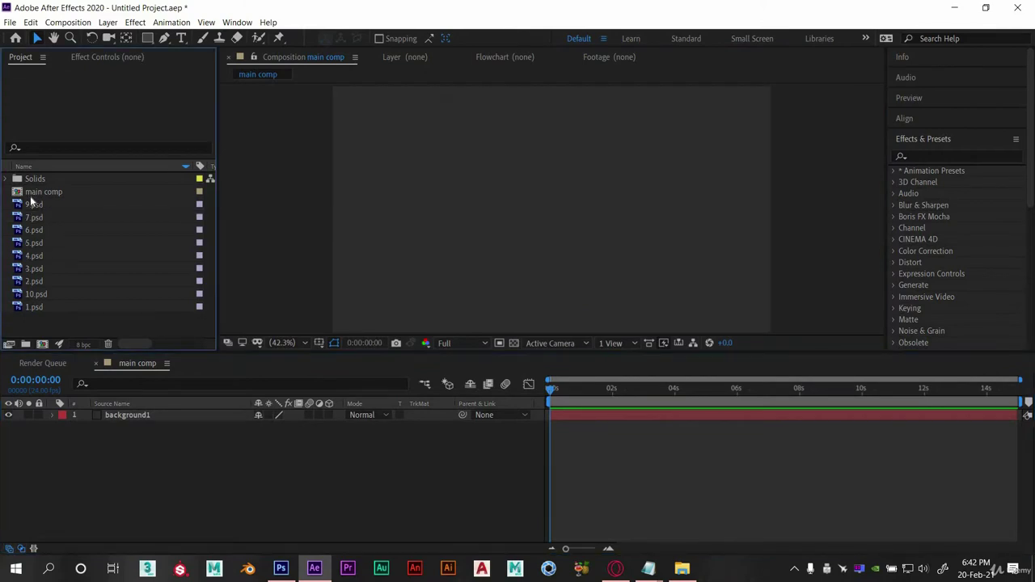
# Step: Add 9.psd through 1.psd as layers in main comp above background1
pyautogui.click(33, 209)
pyautogui.keyDown('shift'); pyautogui.click(36, 307); pyautogui.keyUp('shift')
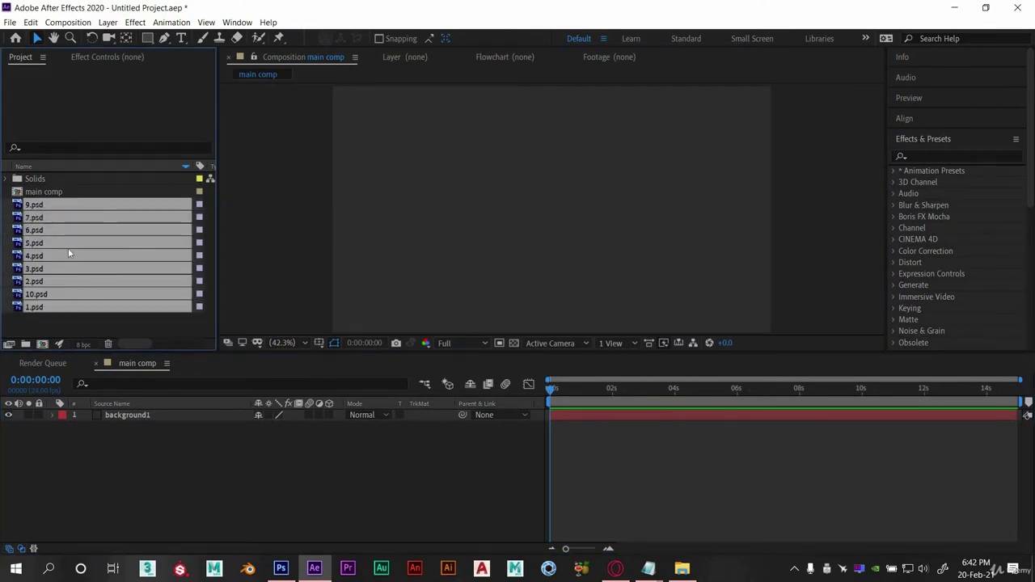
pyautogui.moveTo(71, 255); pyautogui.dragTo(121, 416)
pyautogui.click(139, 528)
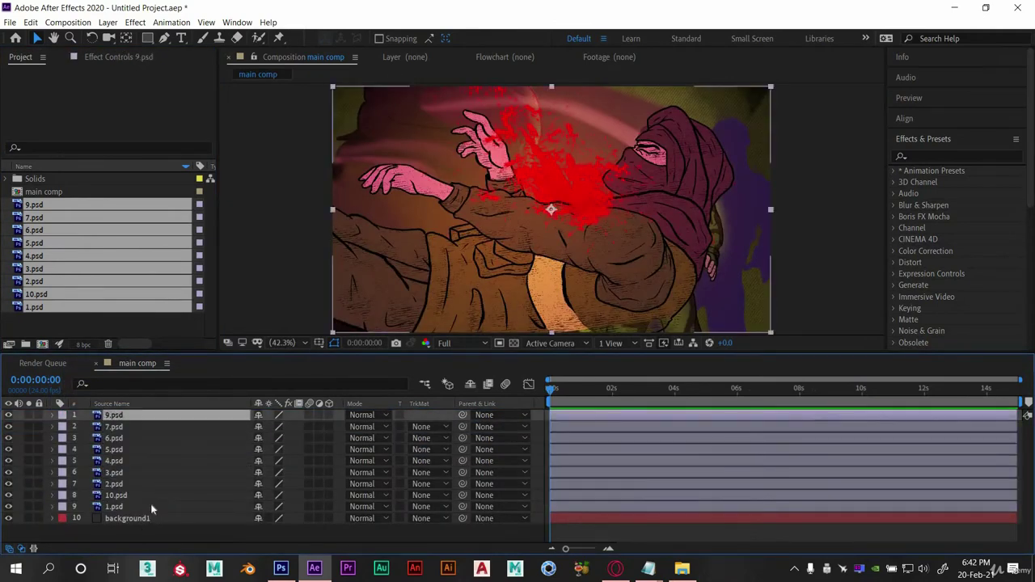
# Step: Scale all nine panel layers down together to 36%
pyautogui.keyDown('shift'); pyautogui.click(151, 504); pyautogui.keyUp('shift')
pyautogui.press('s')
pyautogui.moveTo(271, 431); pyautogui.dragTo(227, 427)
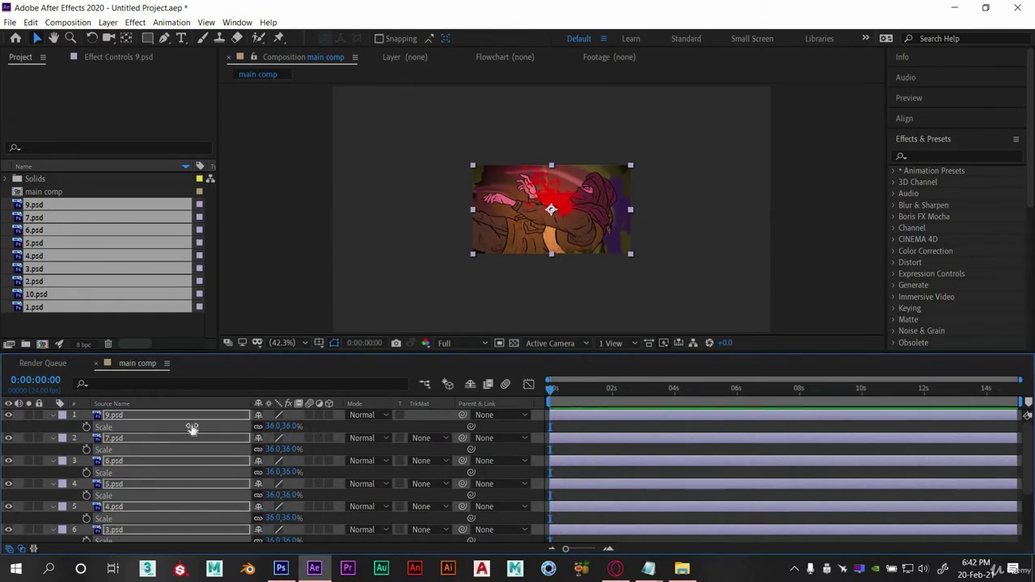
pyautogui.press('F2')
# Step: Move the 9.psd panel to the upper right and 7.psd toward the upper left
pyautogui.click(145, 414)
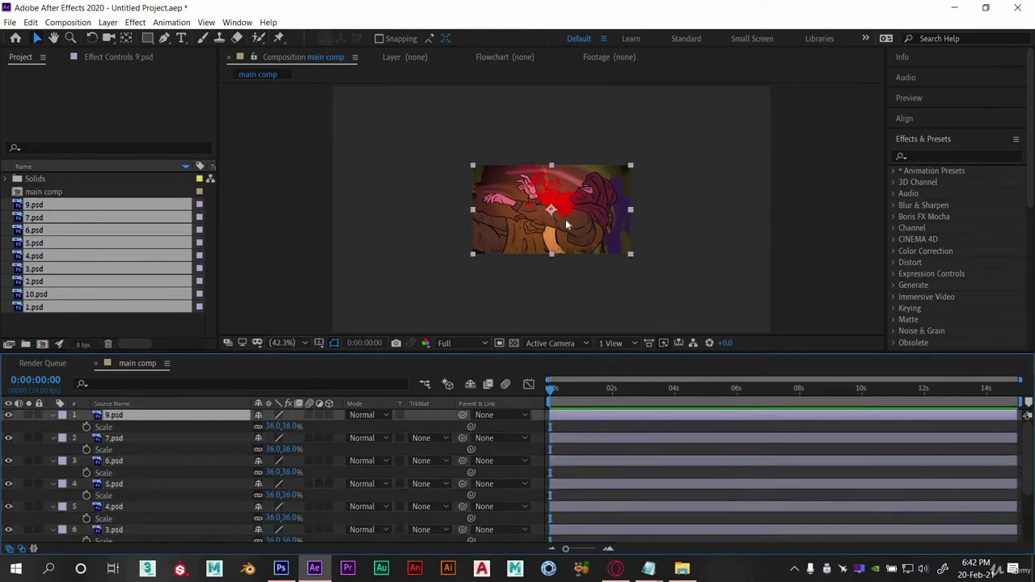
pyautogui.click(588, 191)
pyautogui.moveTo(587, 191); pyautogui.dragTo(705, 140)
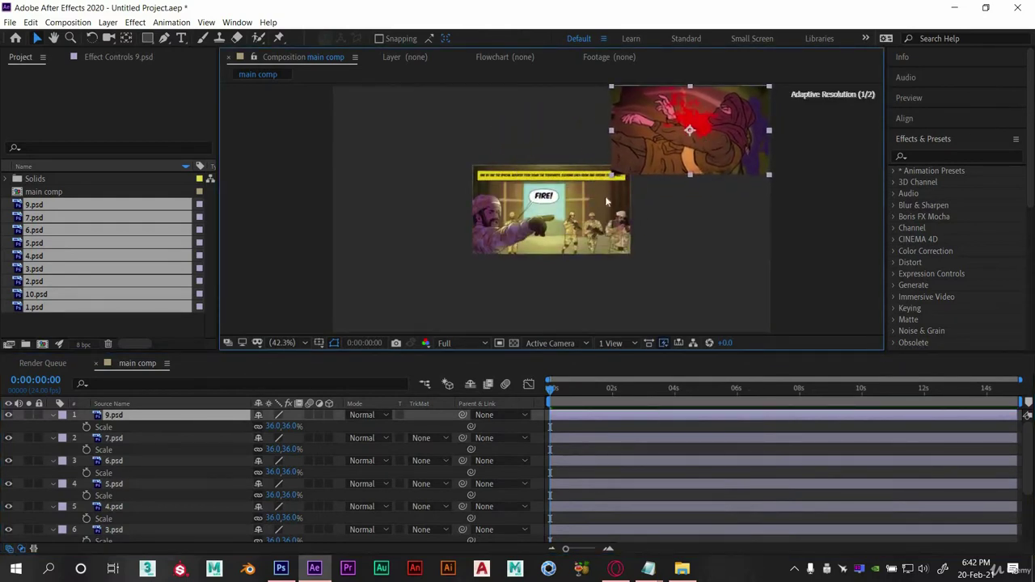
pyautogui.press('Return')
pyautogui.click(544, 234)
pyautogui.moveTo(545, 234); pyautogui.dragTo(534, 163)
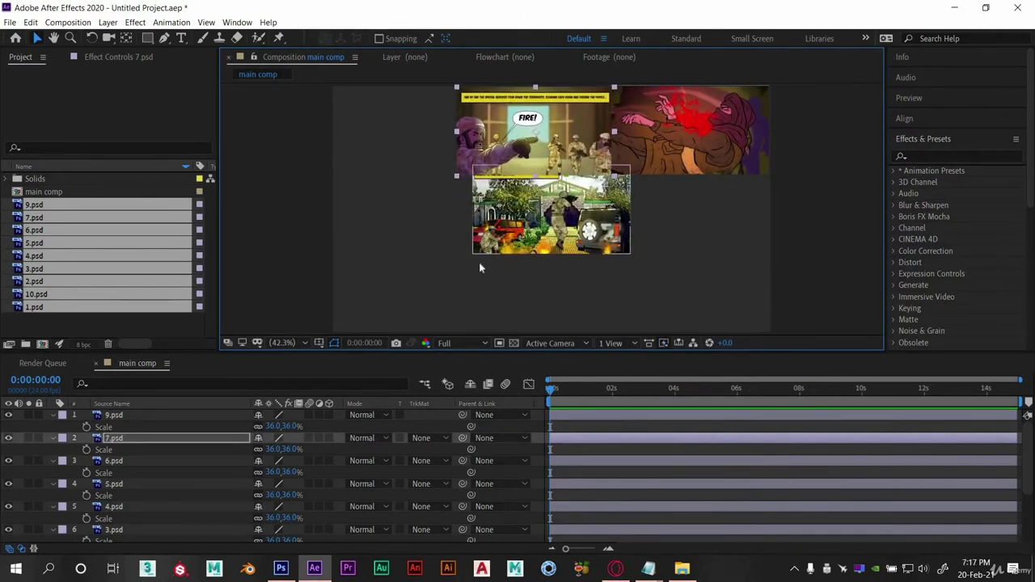
# Step: Select 9.psd plus 4.psd through 1.psd and lower their scale
pyautogui.moveTo(268, 427); pyautogui.dragTo(270, 429)
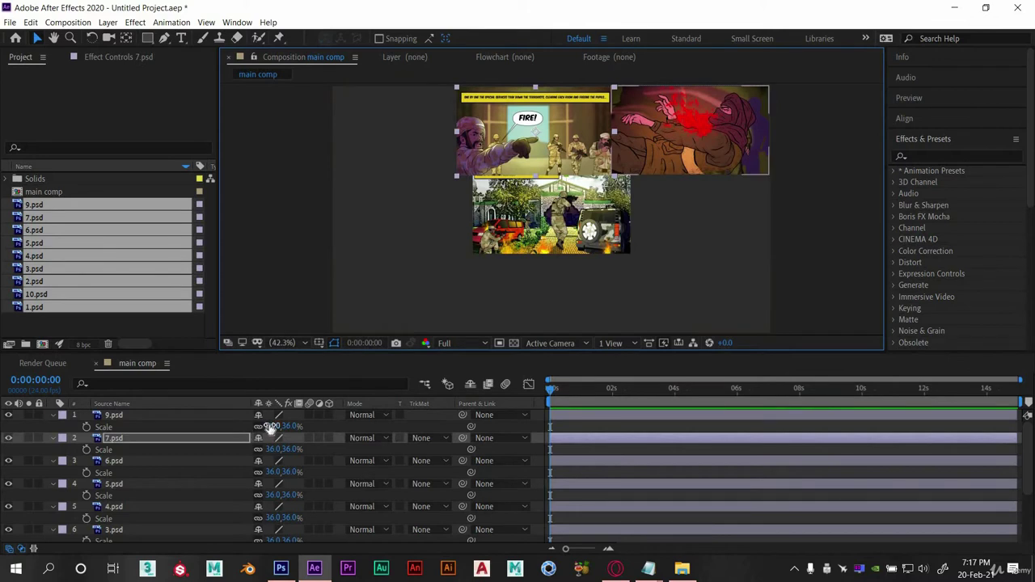
pyautogui.click(192, 414)
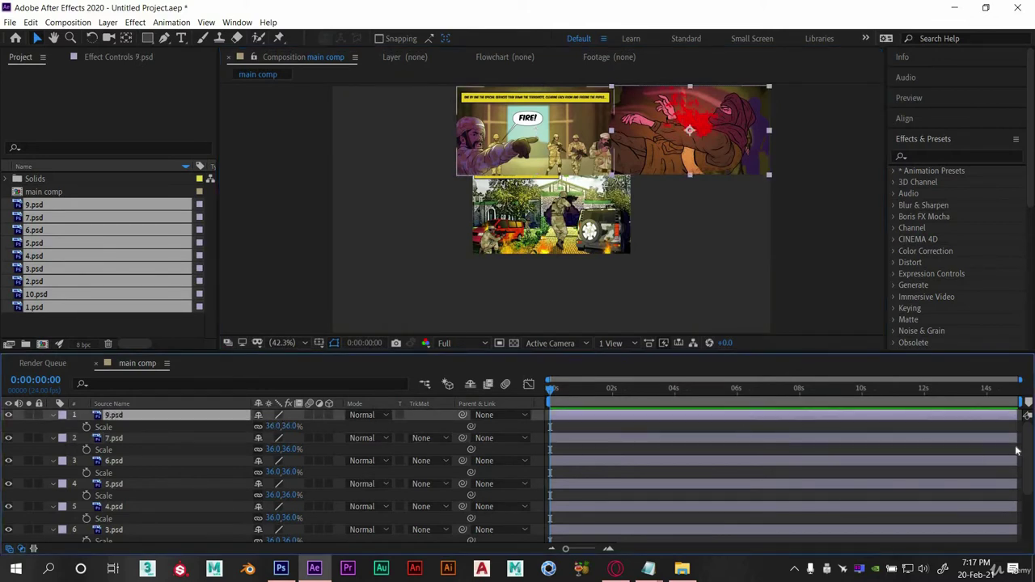
pyautogui.scroll(-5, 1025, 453)
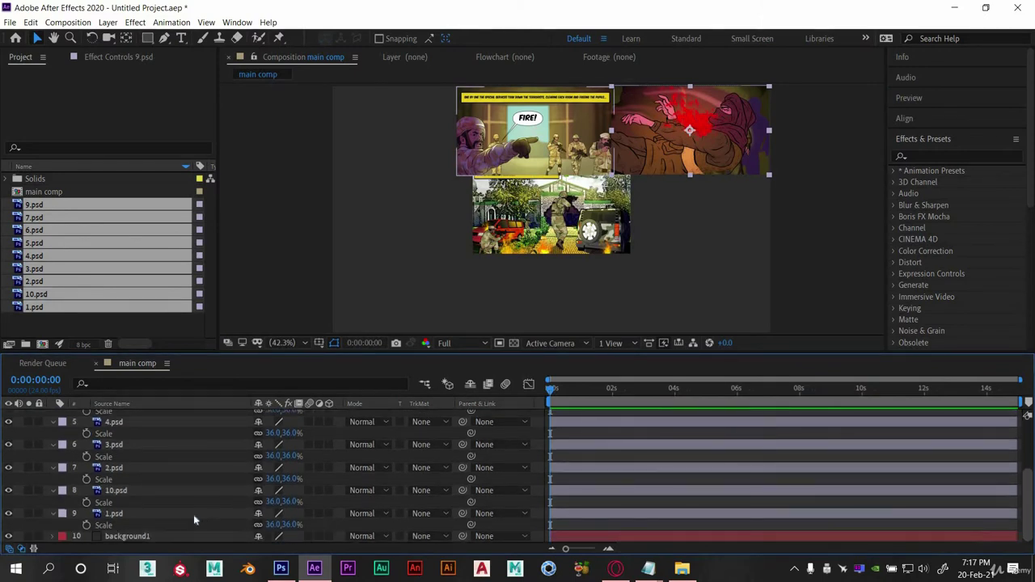
pyautogui.keyDown('shift'); pyautogui.click(173, 517); pyautogui.keyUp('shift')
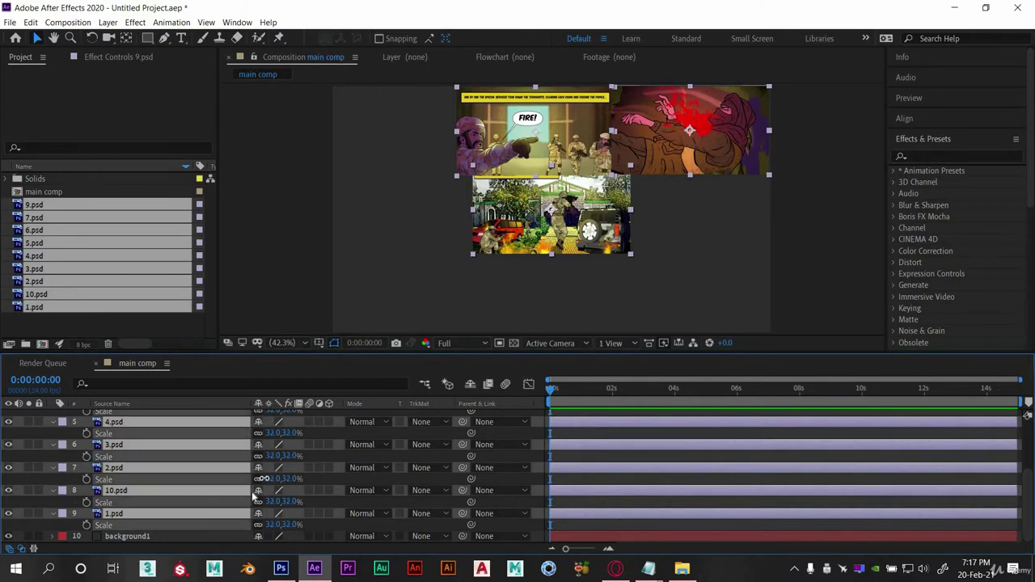
pyautogui.moveTo(266, 478); pyautogui.dragTo(266, 478)
# Step: Set the selected panels' scale to 34%
pyautogui.click(272, 478)
pyautogui.write('34')
pyautogui.press('Return')
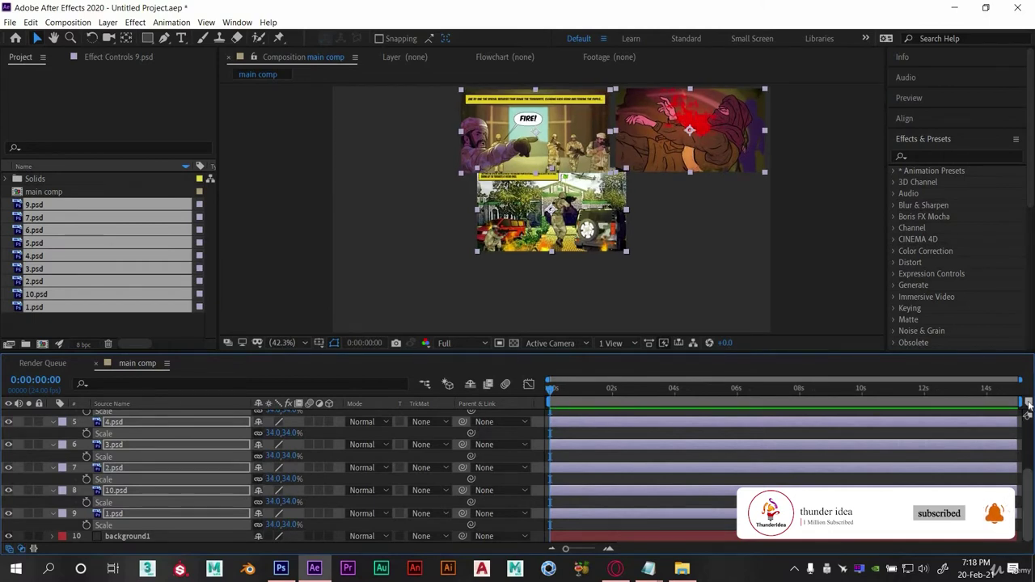
pyautogui.scroll(5, 144, 423)
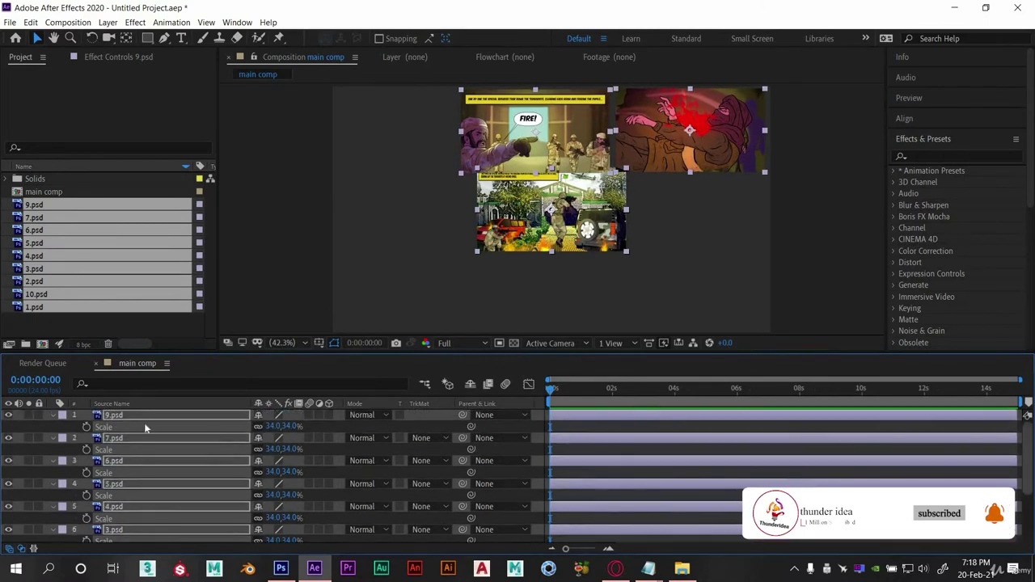
# Step: Move 9.psd to the lower right, 6.psd to the middle and 5.psd to the lower left
pyautogui.click(679, 157)
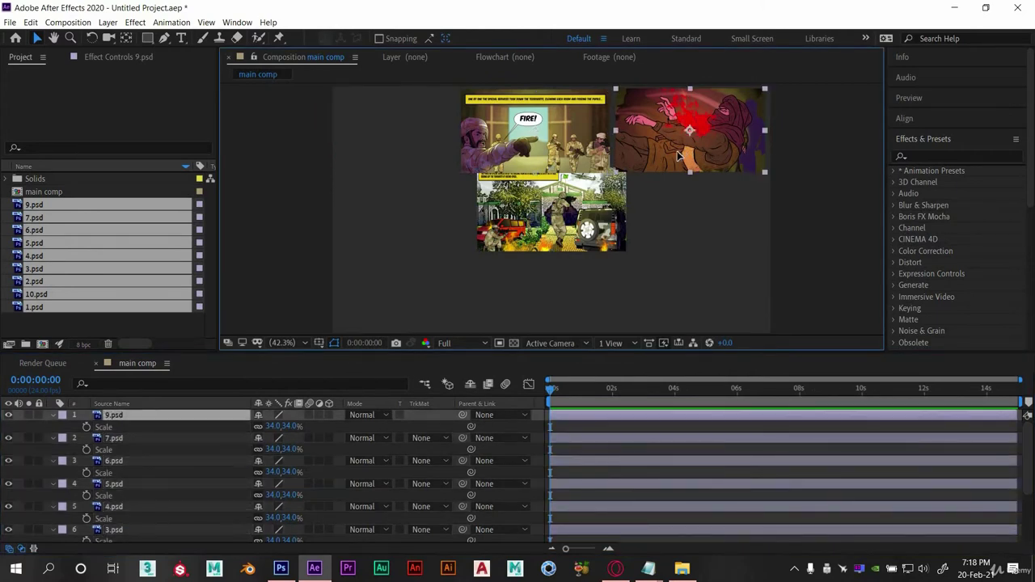
pyautogui.hotkey('shift', 'Right')
pyautogui.hotkey('shift', 'Right')
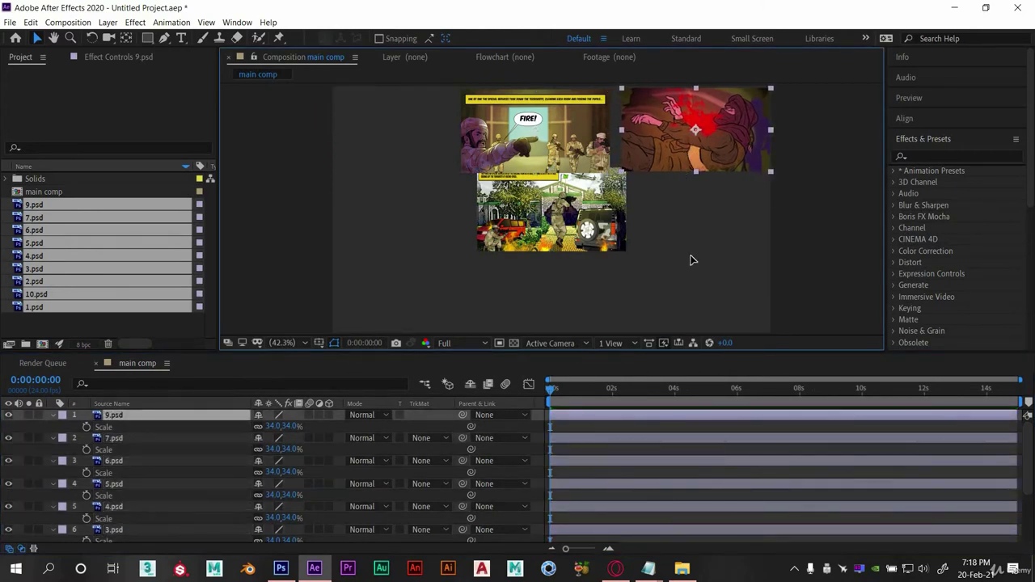
pyautogui.moveTo(691, 158); pyautogui.dragTo(684, 317)
pyautogui.moveTo(559, 246); pyautogui.dragTo(563, 305)
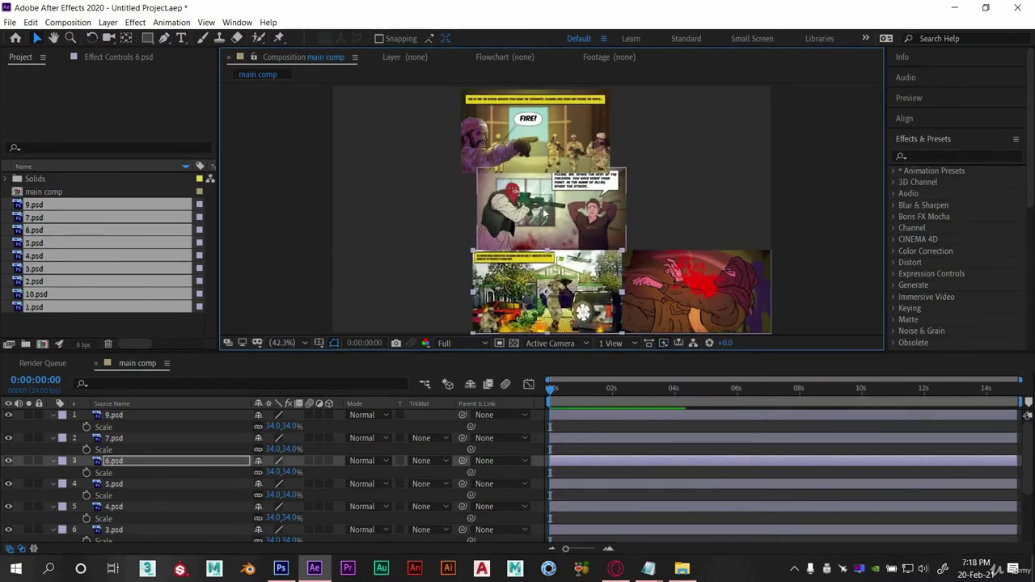
pyautogui.moveTo(544, 214); pyautogui.dragTo(395, 288)
pyautogui.press('Return')
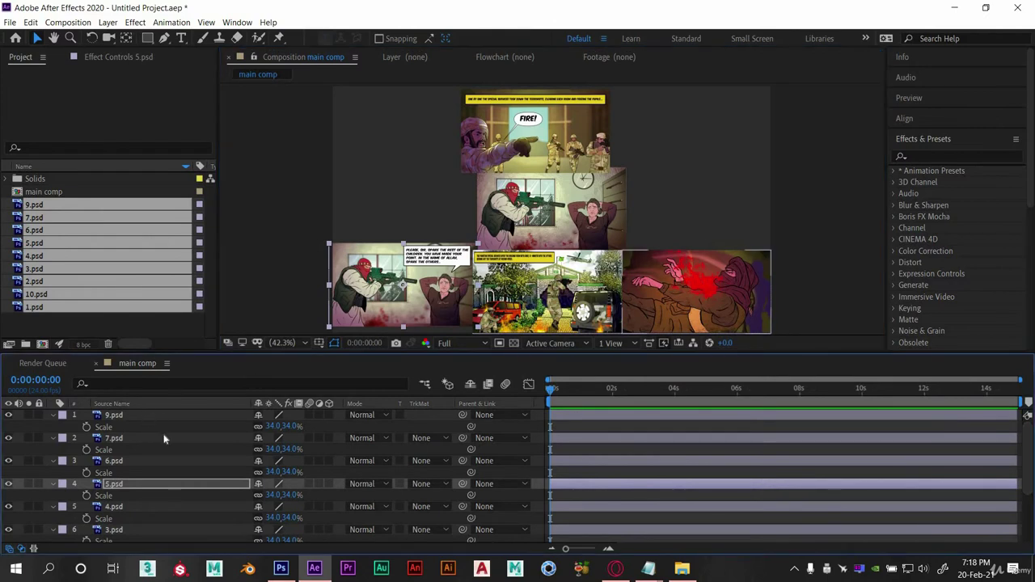
# Step: Select all panel layers and set their scale to 33%
pyautogui.hotkey('ctrl', 'Up')
pyautogui.hotkey('ctrl', 'Up')
pyautogui.hotkey('ctrl', 'Up')
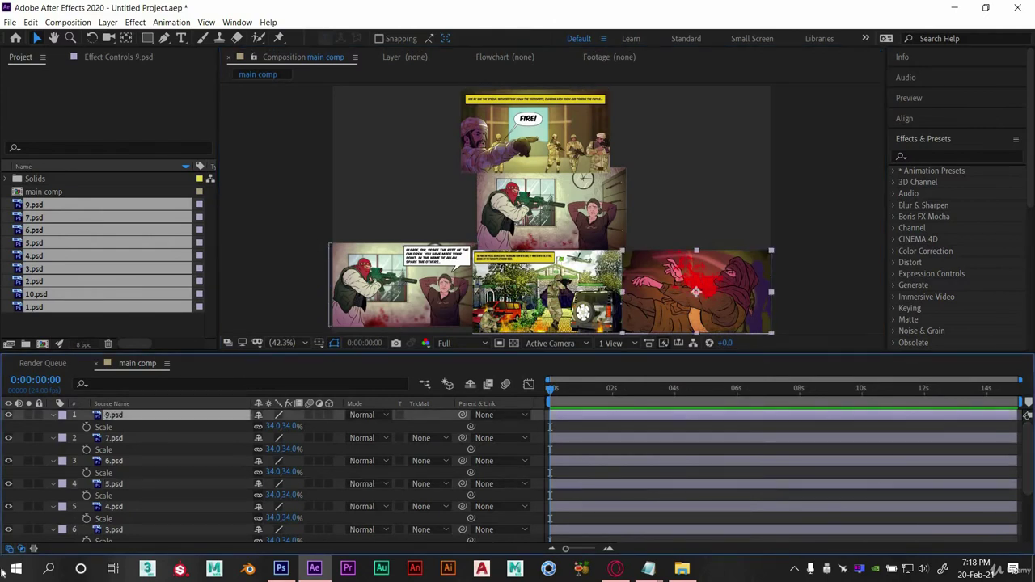
pyautogui.hotkey('ctrl', 'a')
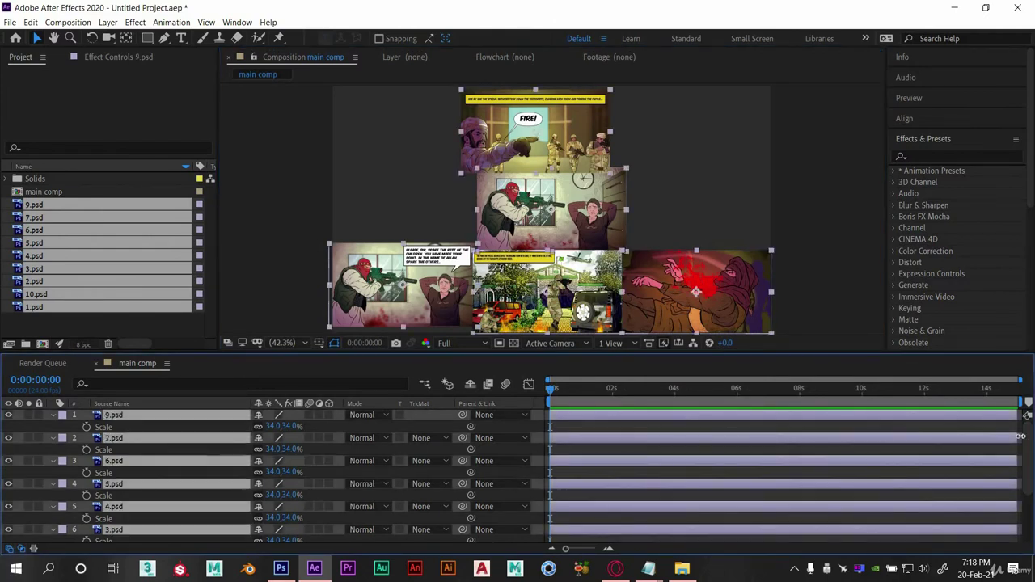
pyautogui.moveTo(1027, 447); pyautogui.dragTo(1027, 493)
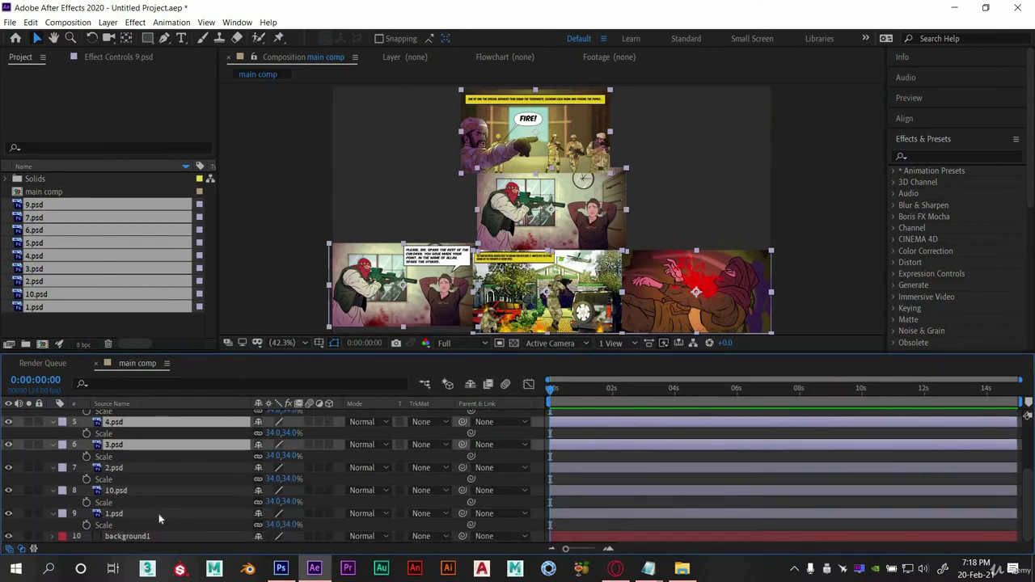
pyautogui.click(270, 502)
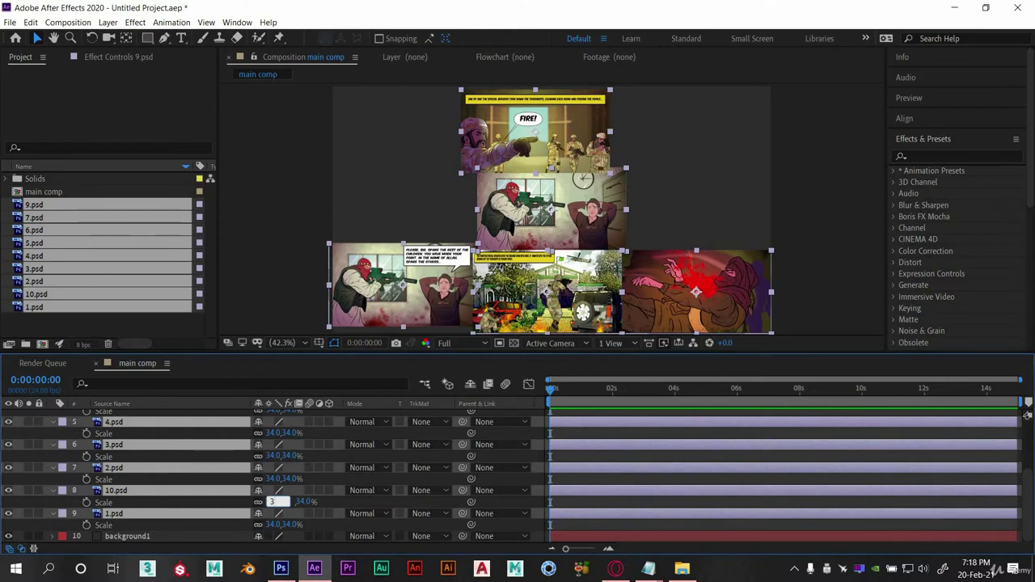
pyautogui.write('32')
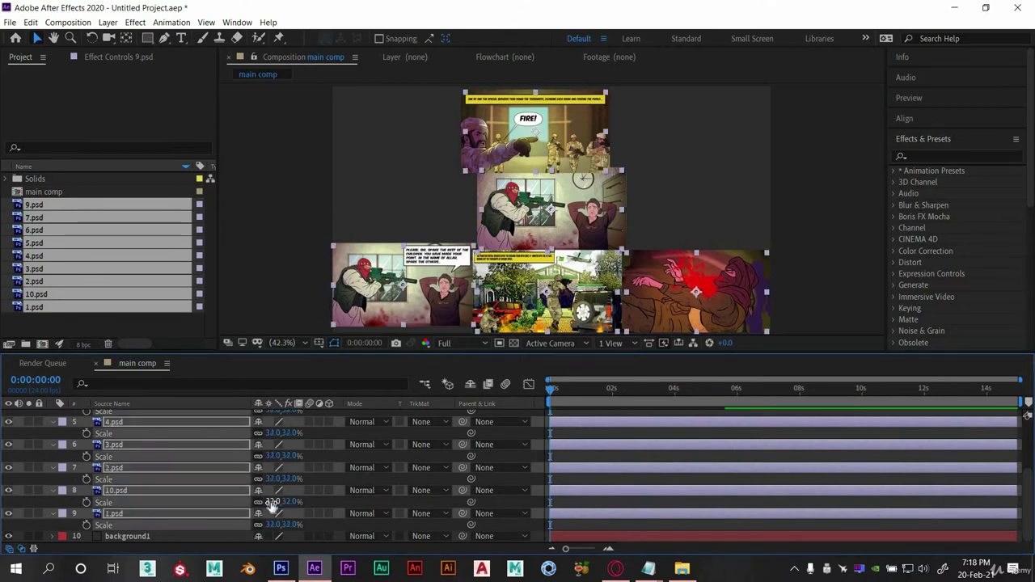
pyautogui.press('Return')
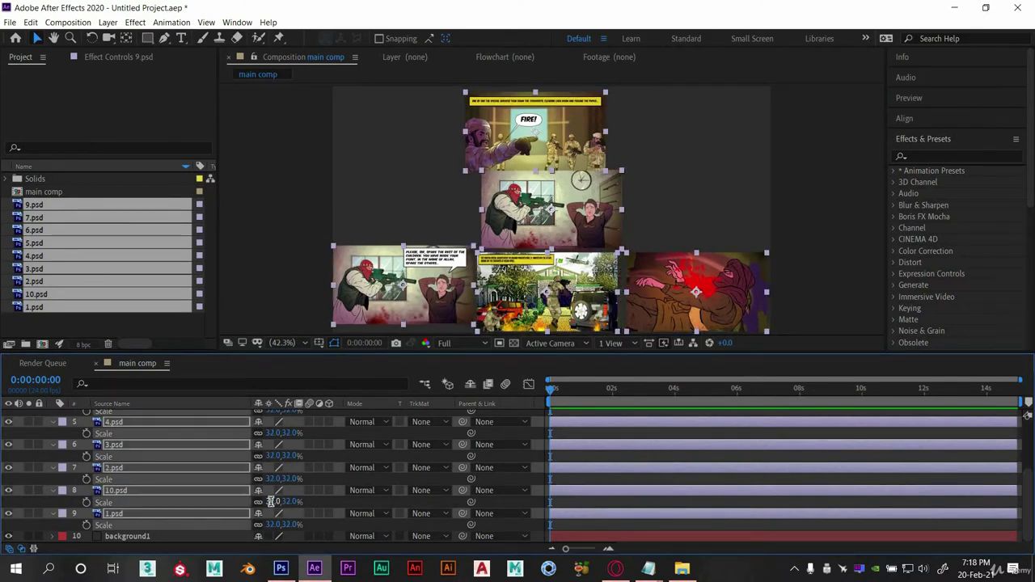
pyautogui.click(272, 502)
pyautogui.write('33')
pyautogui.press('Return')
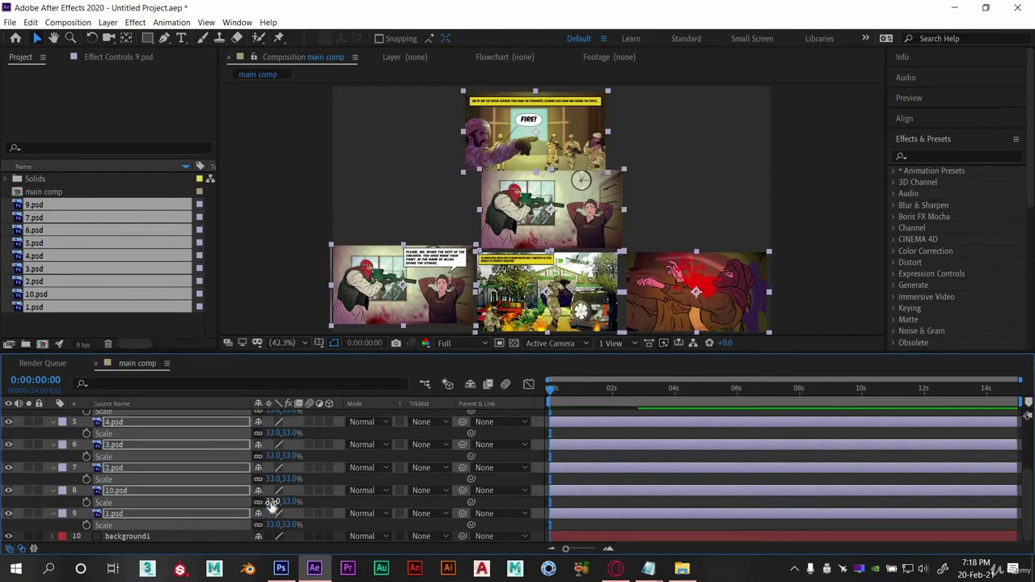
# Step: Align the bottom-row panels 5.psd, 6.psd and 9.psd, checking them zoomed to 50%
pyautogui.click(841, 343)
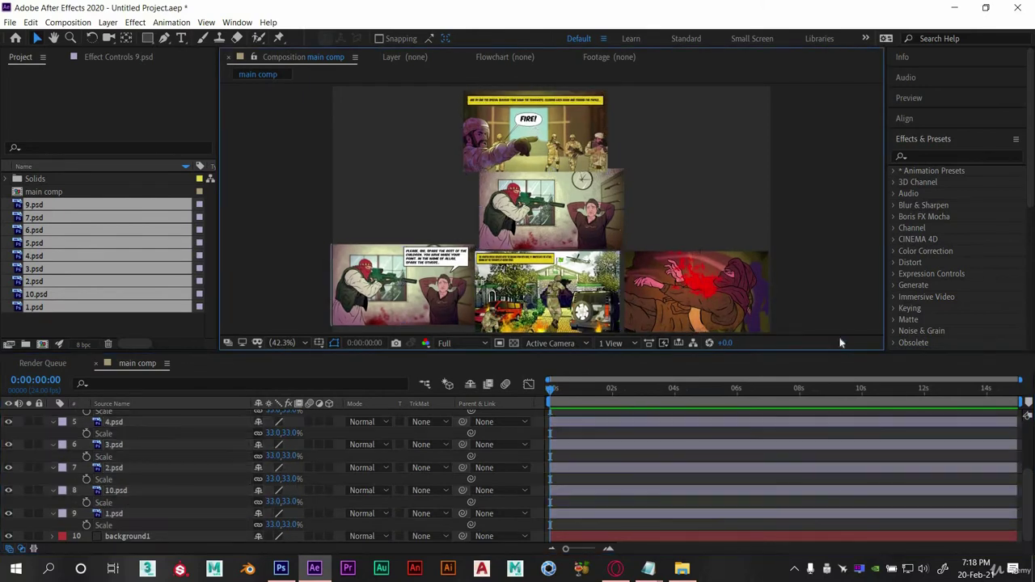
pyautogui.click(703, 310)
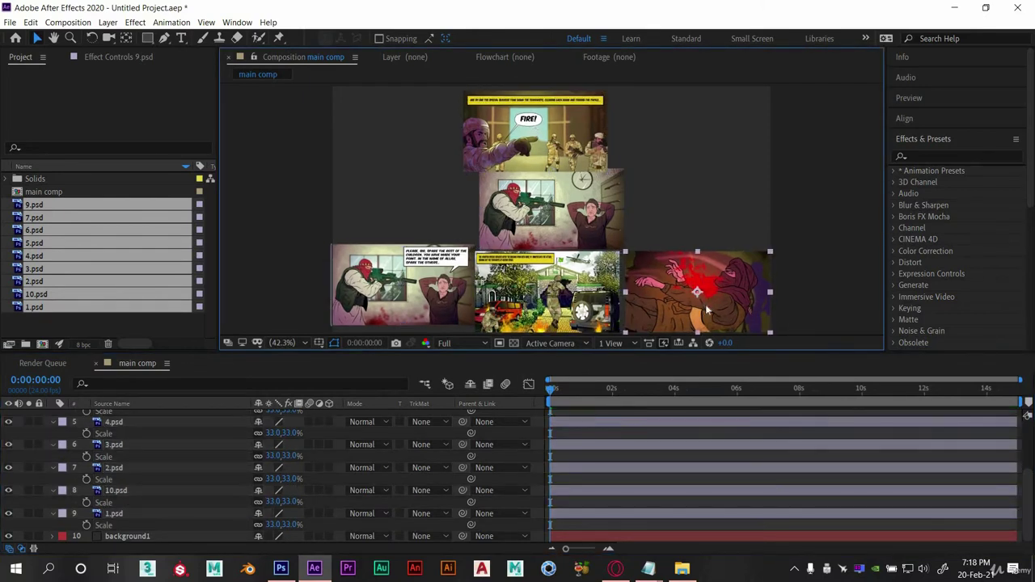
pyautogui.moveTo(564, 295); pyautogui.dragTo(551, 296)
pyautogui.moveTo(421, 287); pyautogui.dragTo(425, 293)
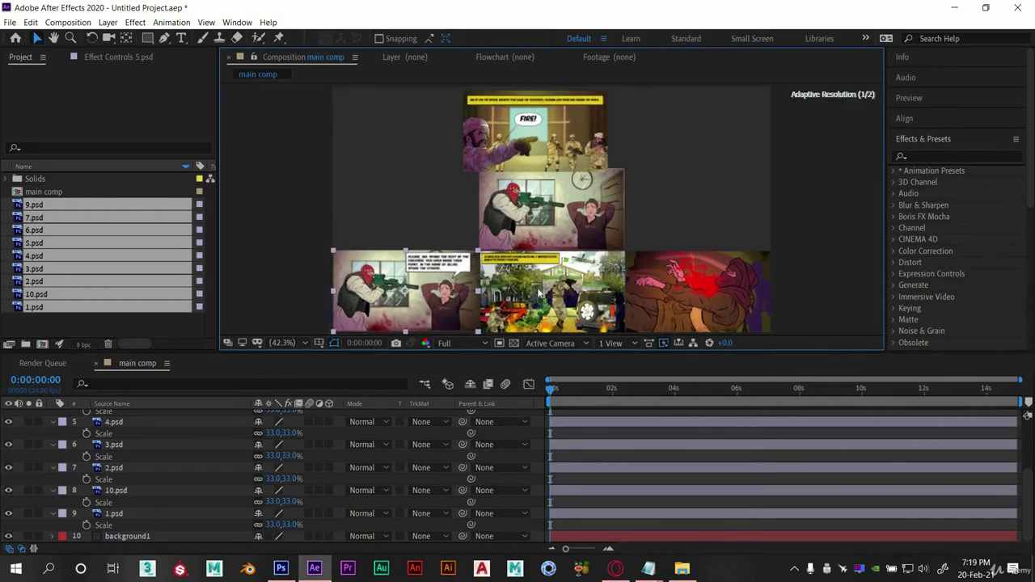
pyautogui.click(539, 293)
pyautogui.moveTo(551, 296); pyautogui.dragTo(549, 295)
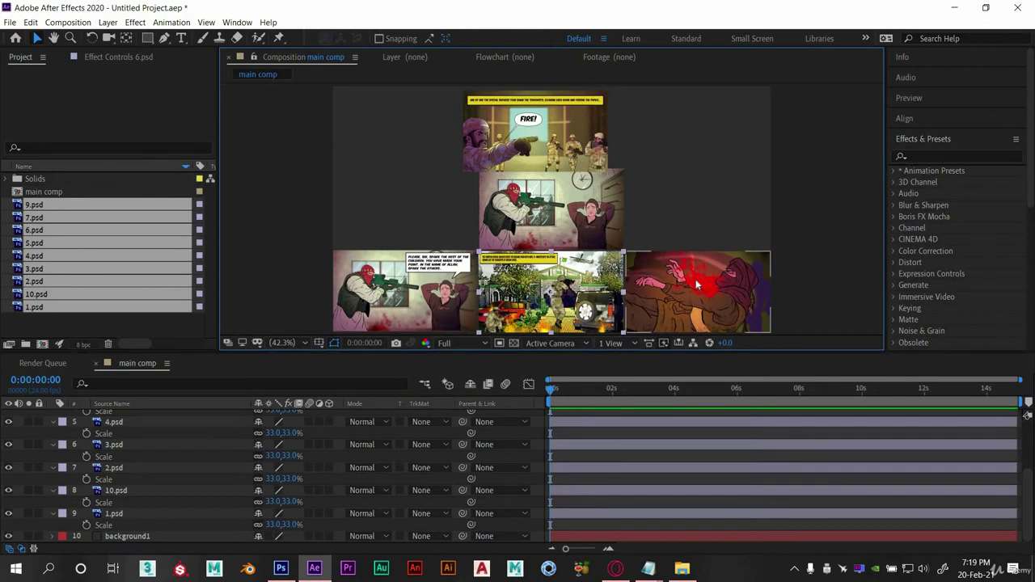
pyautogui.click(697, 285)
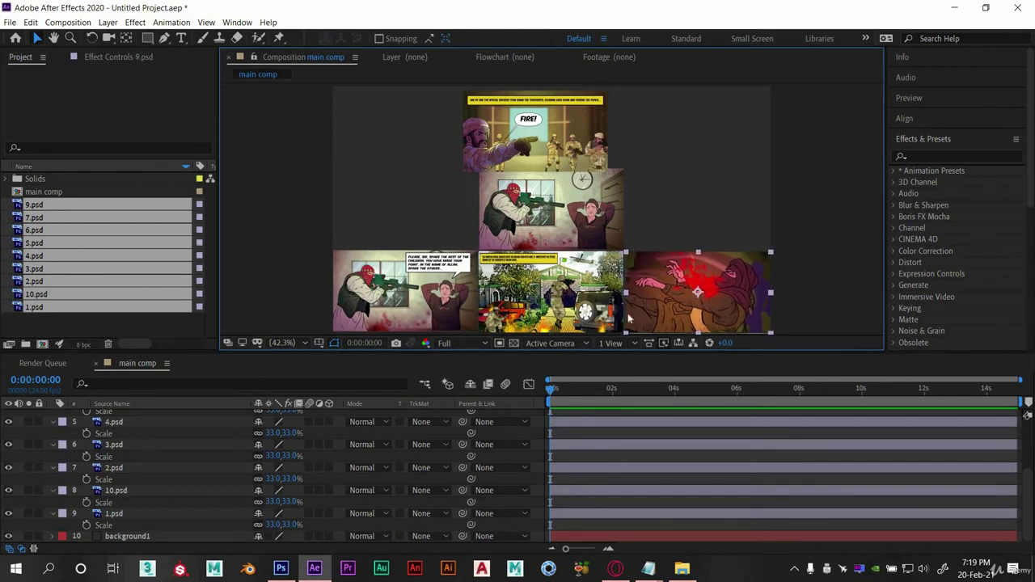
pyautogui.press('.')
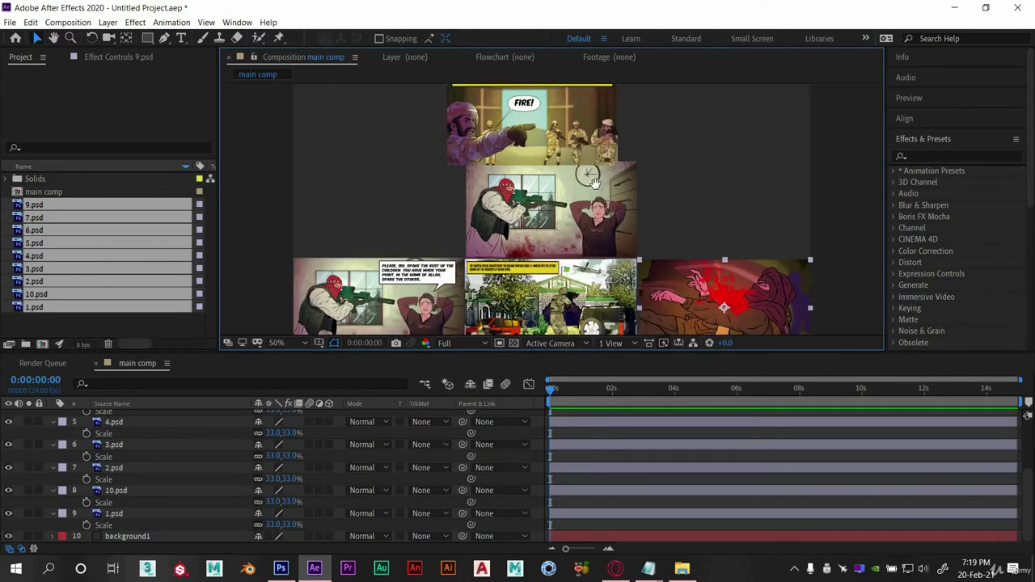
pyautogui.moveTo(592, 182); pyautogui.dragTo(551, 65)
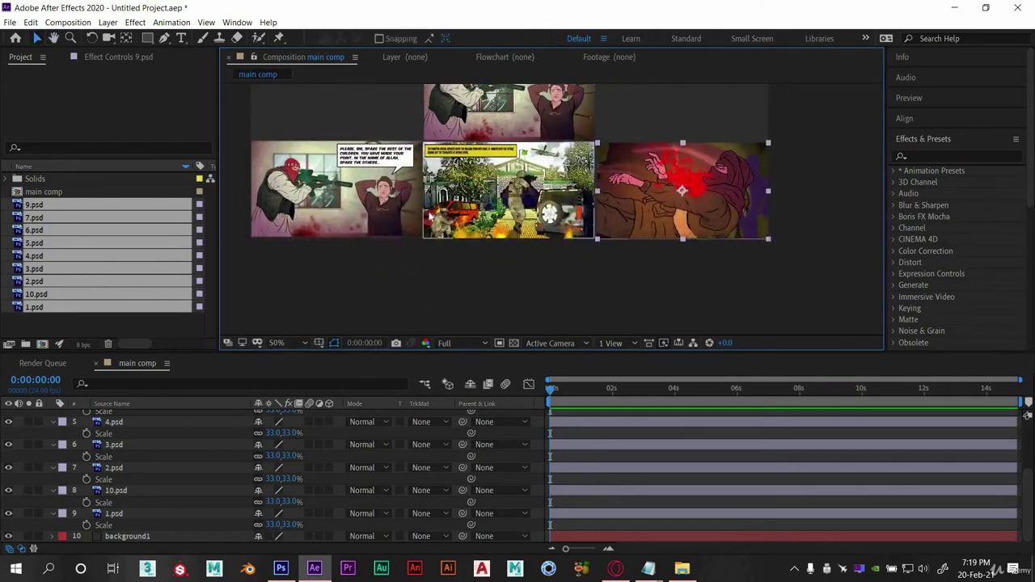
pyautogui.moveTo(424, 198); pyautogui.dragTo(474, 274)
pyautogui.click(283, 342)
pyautogui.click(279, 102)
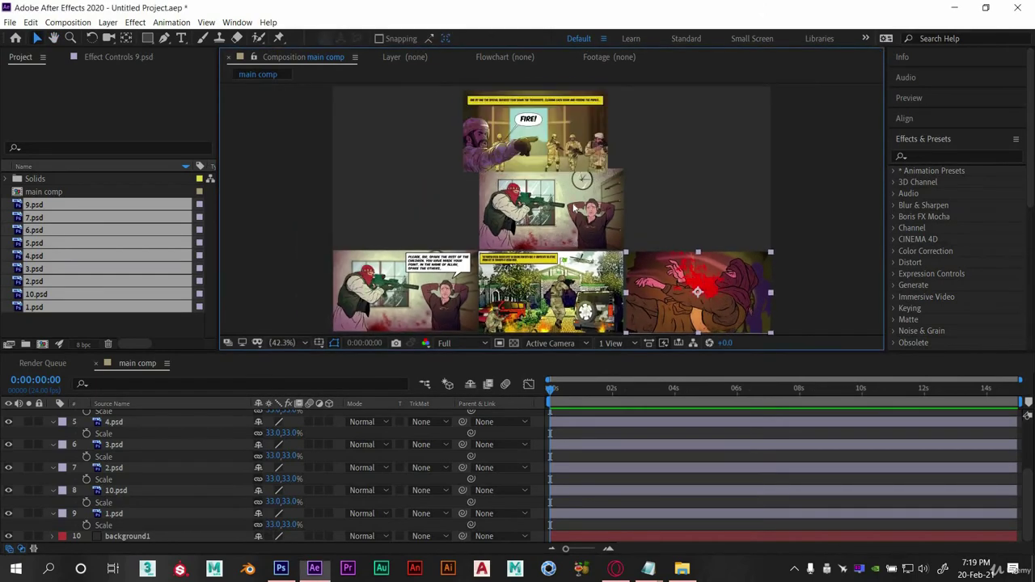
# Step: Place 4.psd middle-right, the FIRE panel middle-left and the army school panel top-right
pyautogui.click(553, 230)
pyautogui.moveTo(560, 237); pyautogui.dragTo(707, 237)
pyautogui.press('Return')
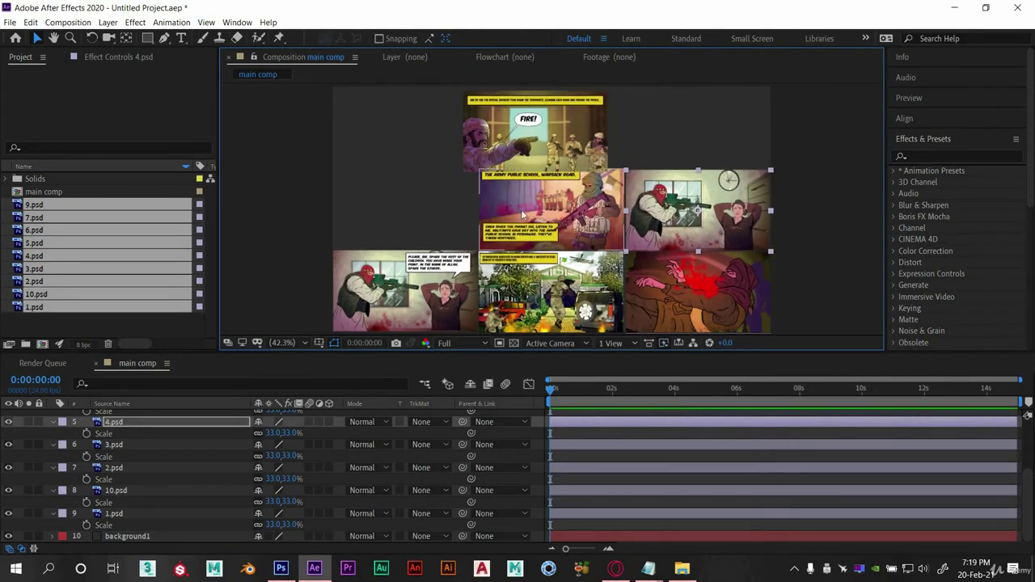
pyautogui.moveTo(517, 142); pyautogui.dragTo(382, 218)
pyautogui.moveTo(621, 209); pyautogui.dragTo(767, 122)
pyautogui.press('Return')
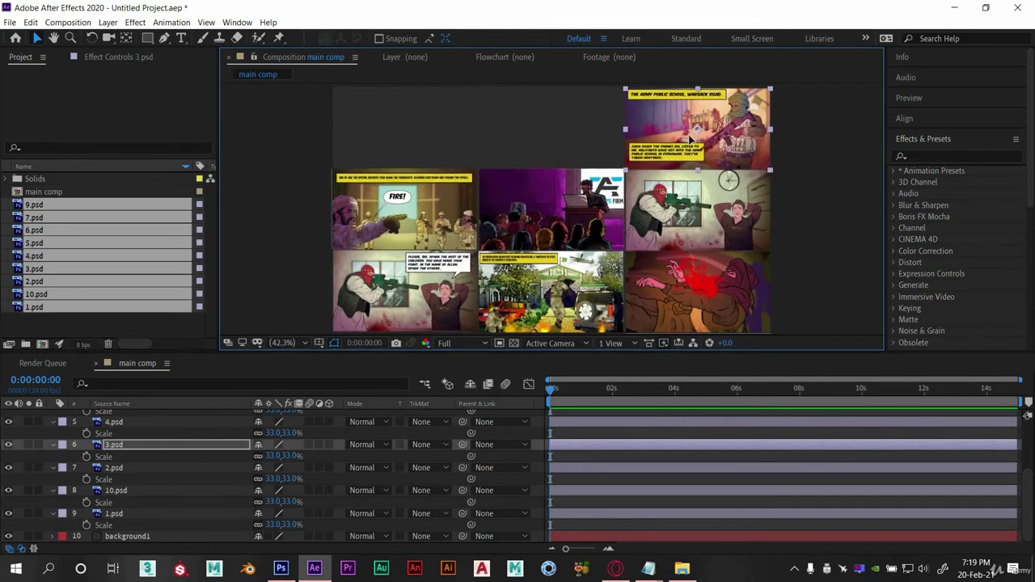
# Step: Fill the remaining slots: audience top-middle, soldiers centre, building top-left
pyautogui.moveTo(509, 238); pyautogui.dragTo(378, 146)
pyautogui.moveTo(561, 243); pyautogui.dragTo(556, 216)
pyautogui.hotkey('ctrl', 'Down')
pyautogui.moveTo(465, 132); pyautogui.dragTo(612, 130)
pyautogui.moveTo(388, 142); pyautogui.dragTo(465, 138)
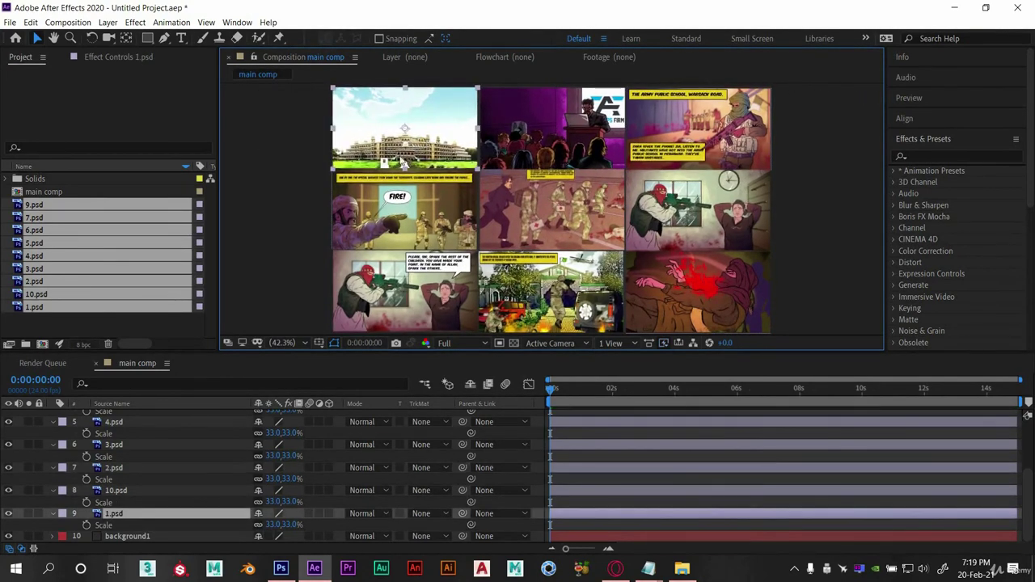
pyautogui.click(316, 207)
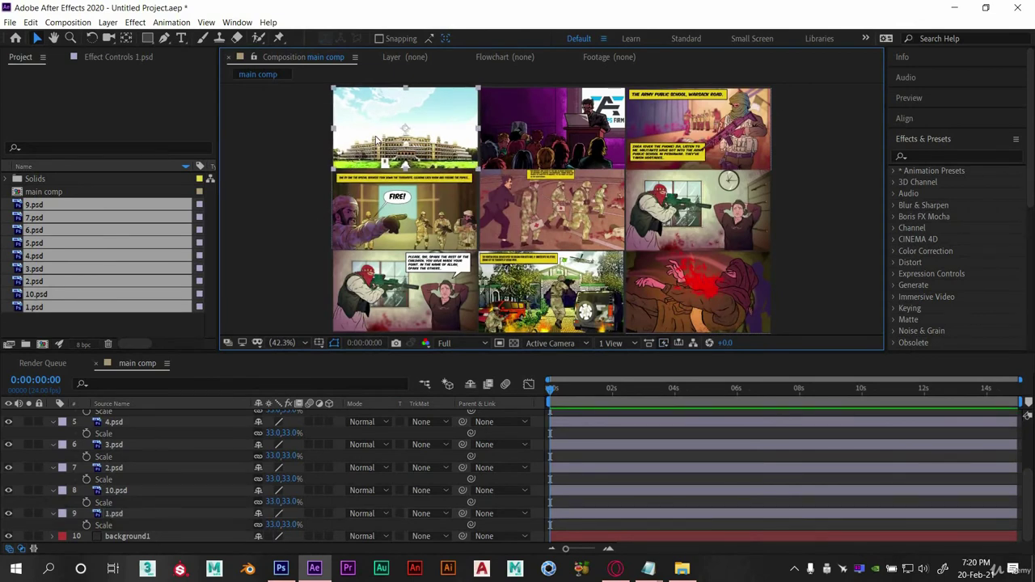
pyautogui.click(374, 139)
pyautogui.press('Return')
pyautogui.click(285, 199)
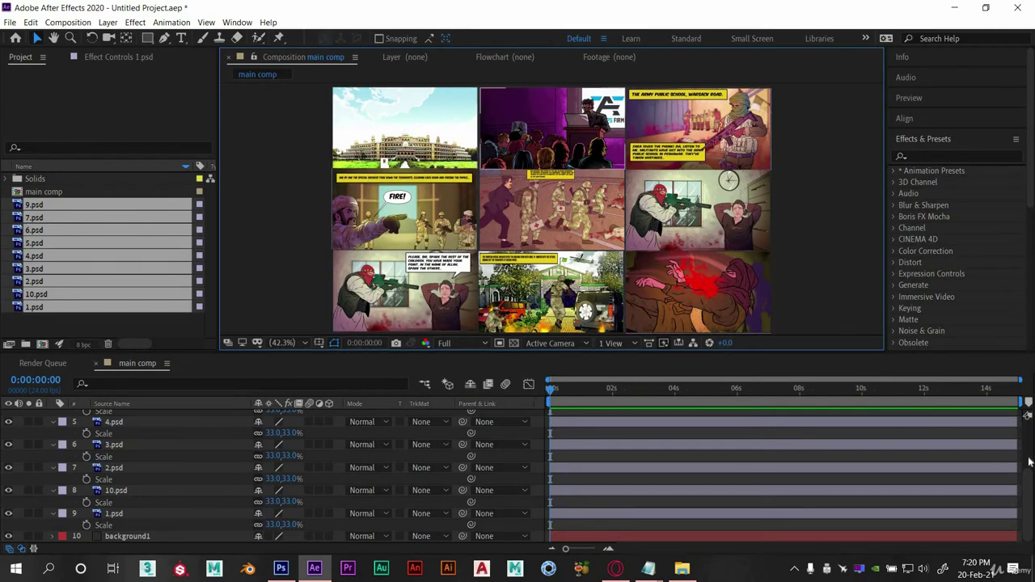
# Step: Choose the Rectangle tool with a solid white fill, leaving the stroke settings unchanged
pyautogui.scroll(5, 1016, 485)
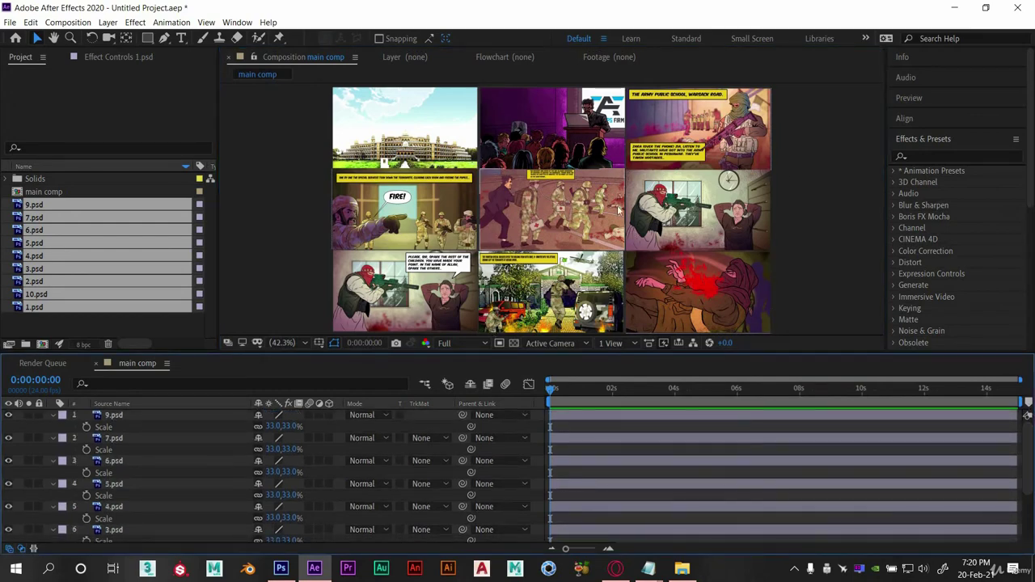
pyautogui.click(146, 39)
pyautogui.click(143, 413)
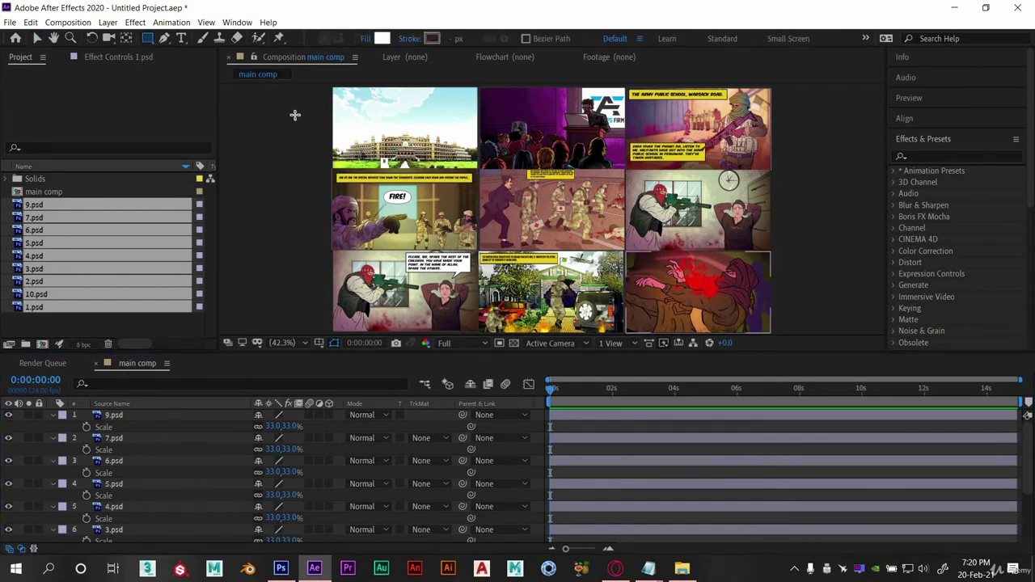
pyautogui.click(364, 39)
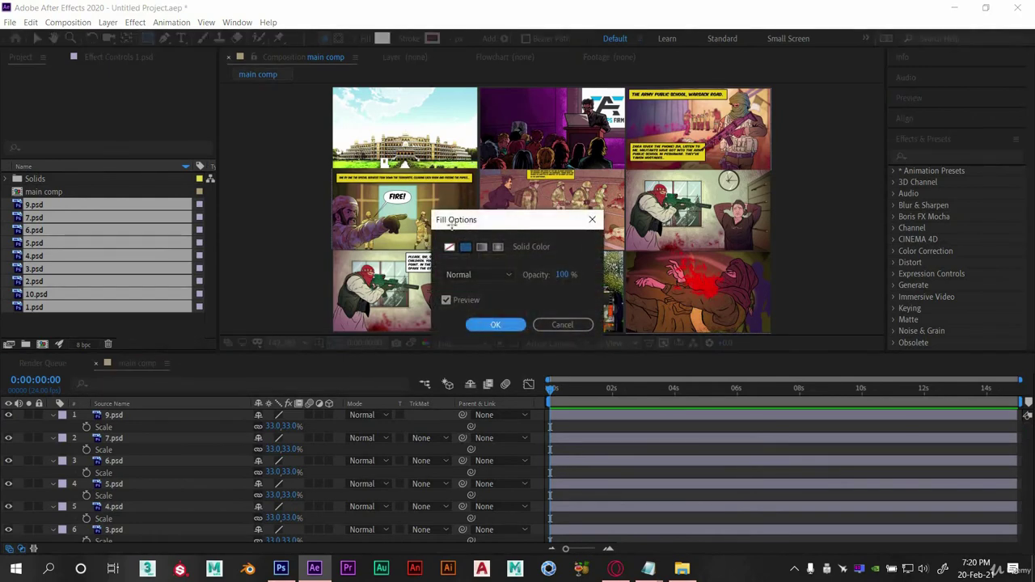
pyautogui.press('Return')
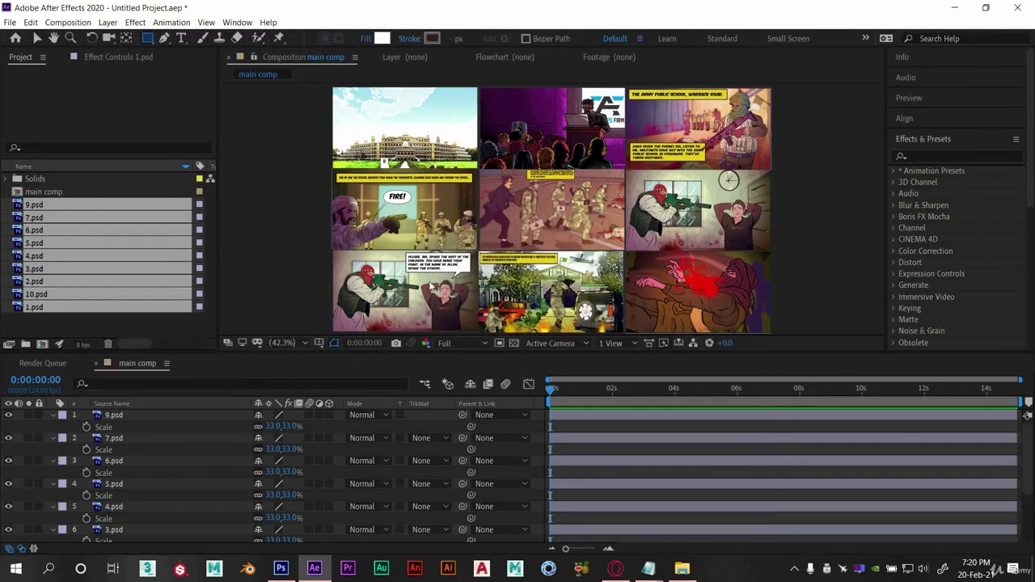
pyautogui.click(409, 38)
pyautogui.click(494, 325)
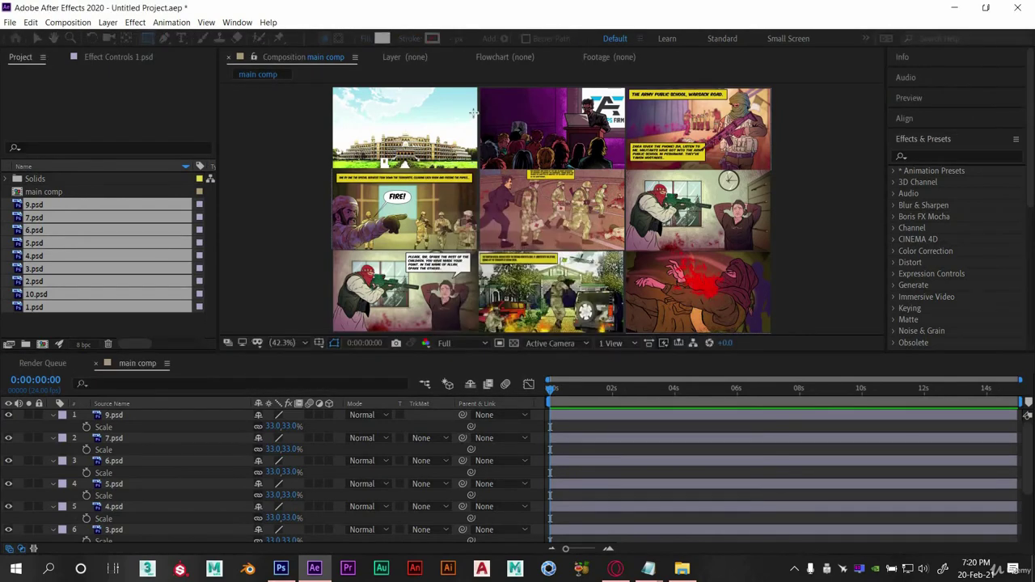
# Step: Draw a thin vertical bar between columns one and two, and place a copy between columns two and three
pyautogui.moveTo(474, 87); pyautogui.dragTo(481, 340)
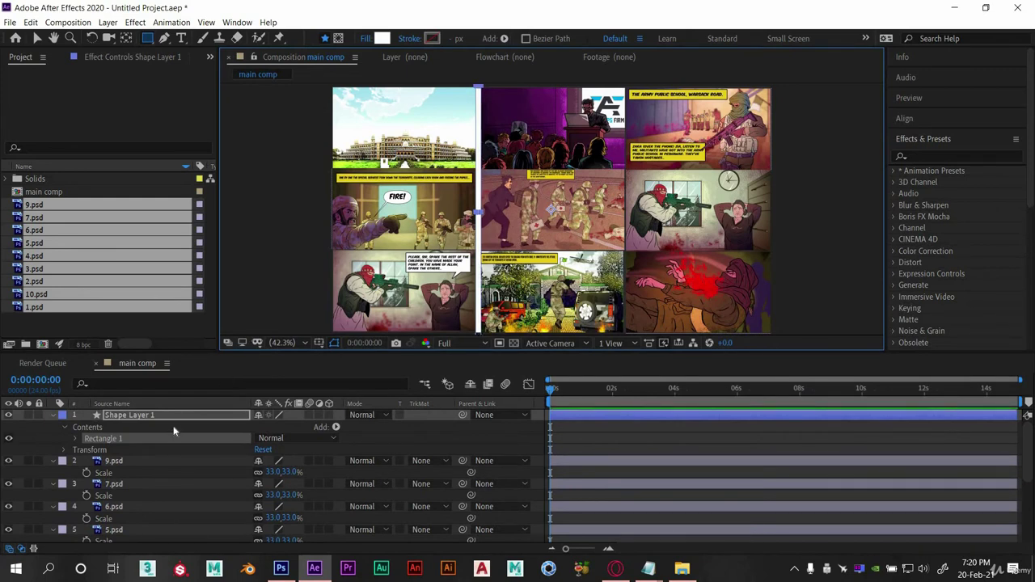
pyautogui.click(153, 417)
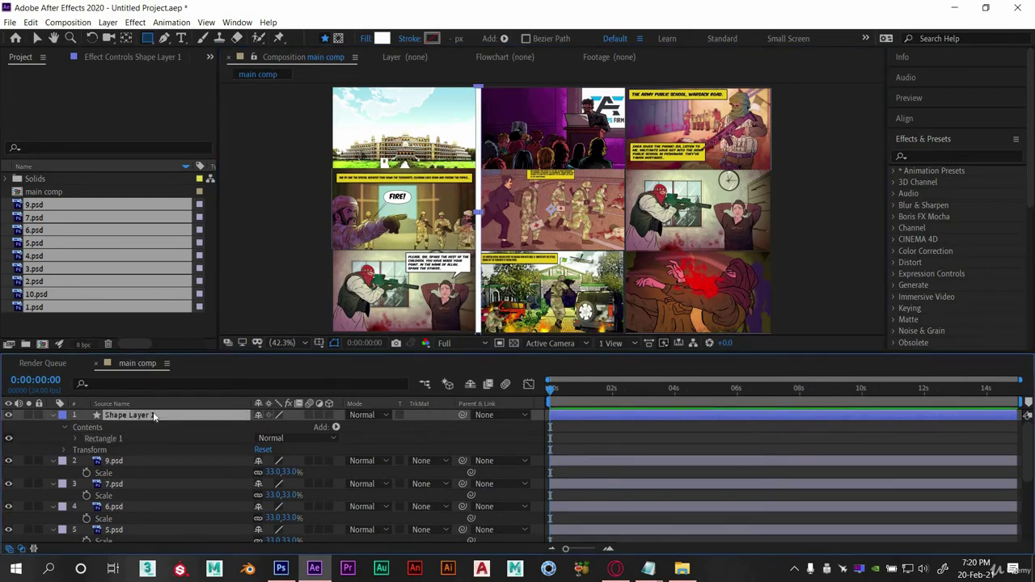
pyautogui.hotkey('ctrl', 'd')
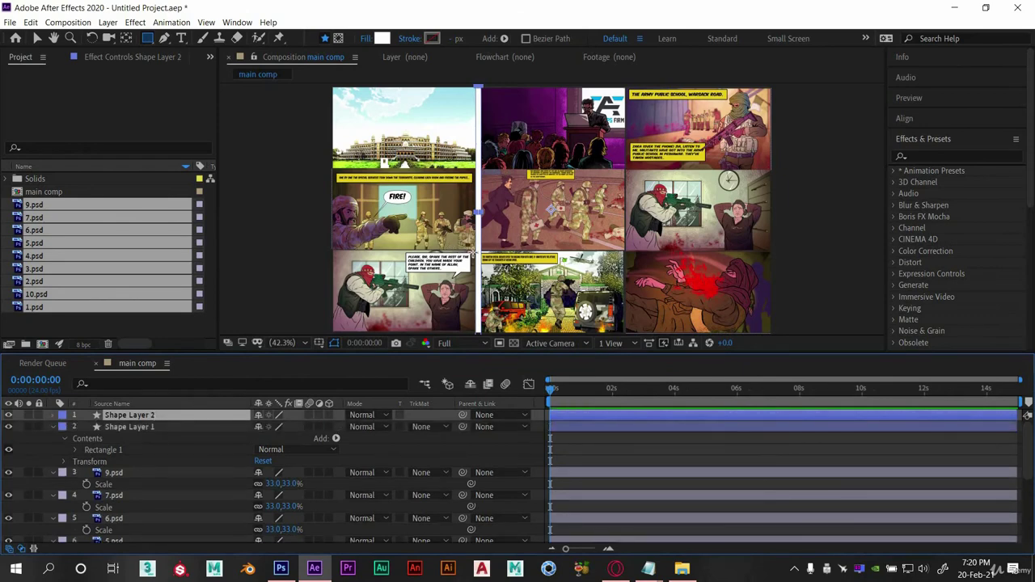
pyautogui.press('v')
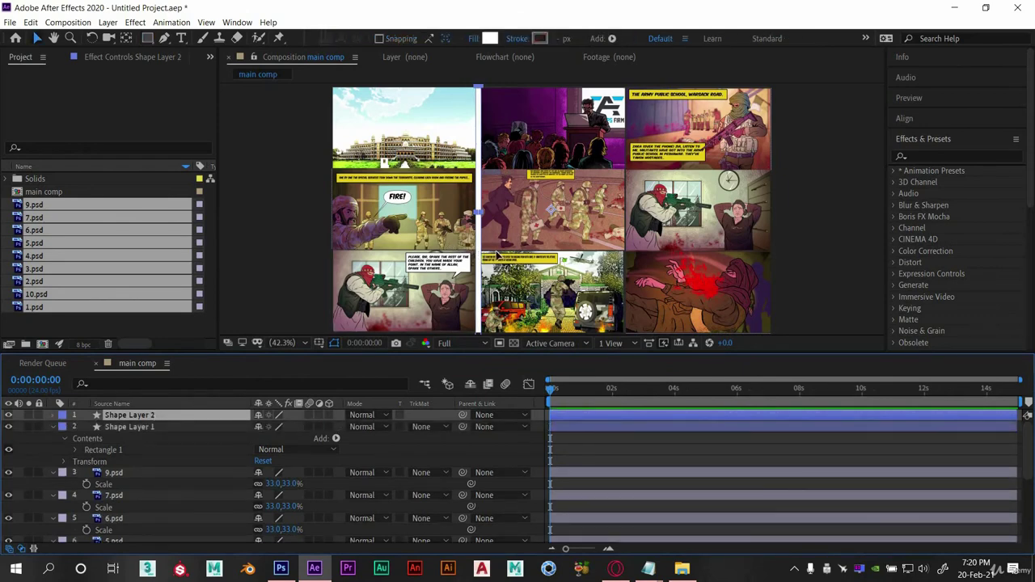
pyautogui.moveTo(486, 255); pyautogui.dragTo(632, 254)
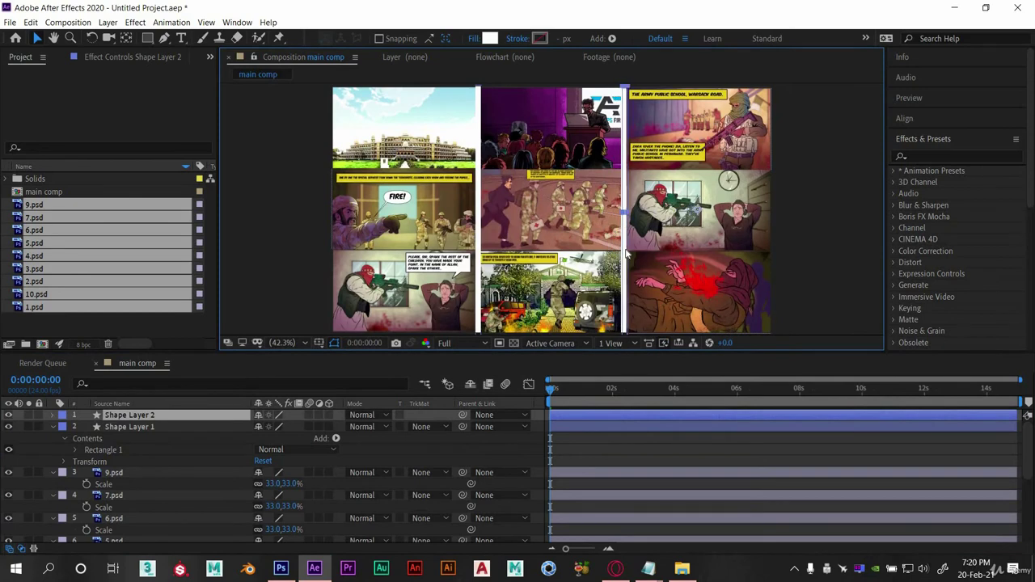
# Step: Duplicate the second bar into Shape Layer 3 and reveal its Rotation
pyautogui.click(183, 420)
pyautogui.hotkey('ctrl', 'd')
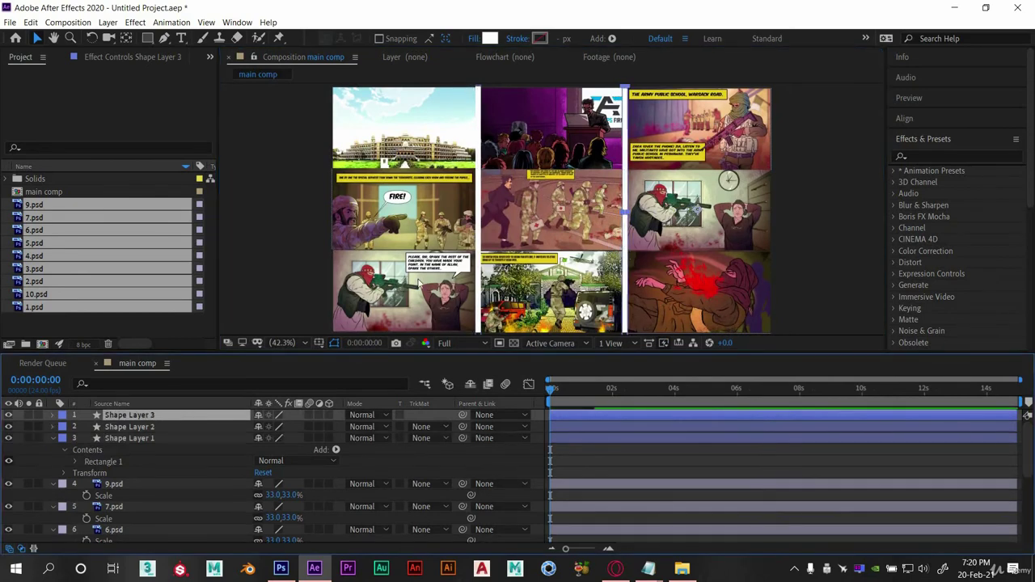
pyautogui.press('r')
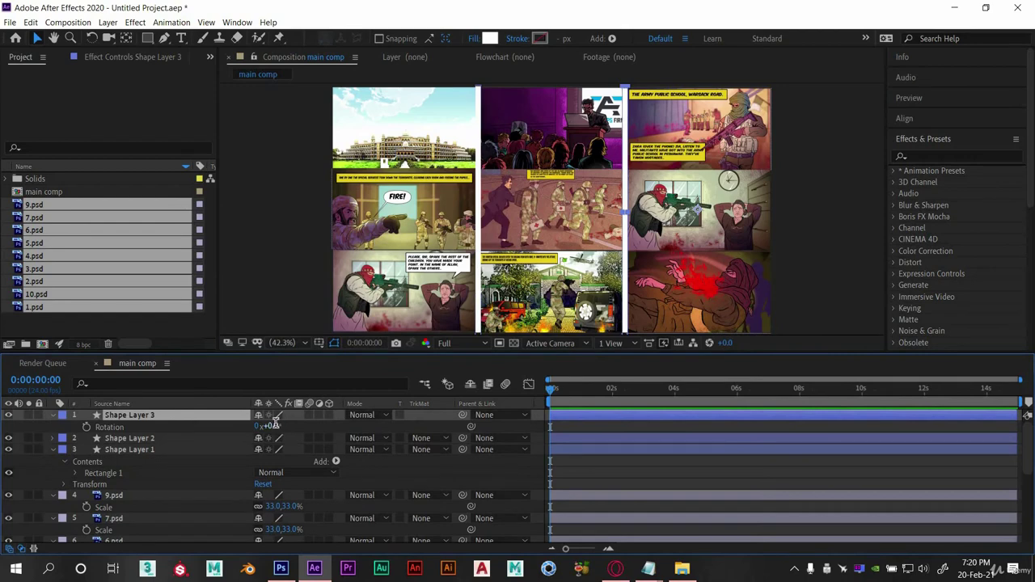
# Step: Rotate Shape Layer 3 by 90° and stretch it across the grid between rows one and two
pyautogui.moveTo(275, 426); pyautogui.dragTo(340, 427)
pyautogui.moveTo(660, 135); pyautogui.dragTo(502, 170)
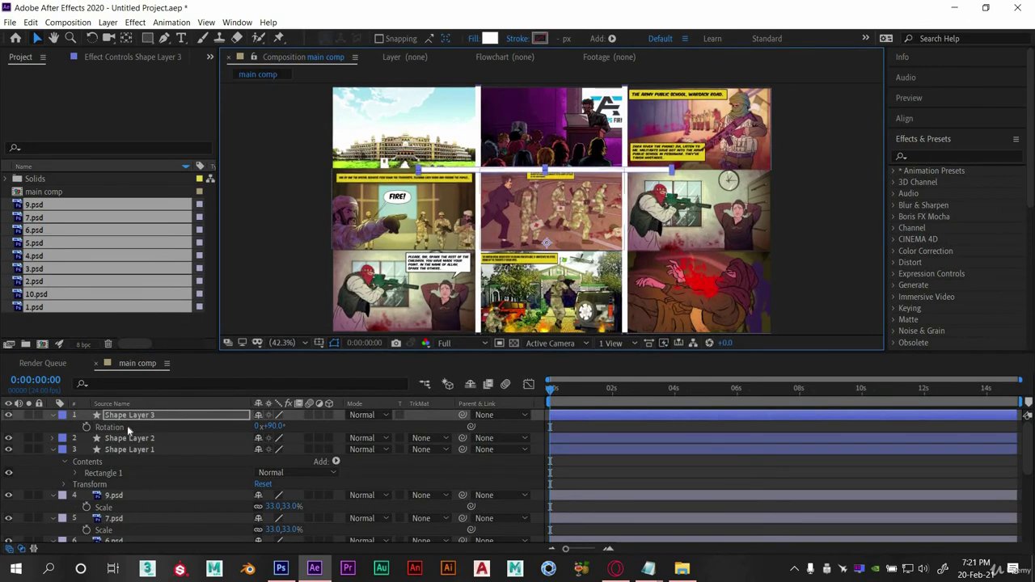
pyautogui.press('s')
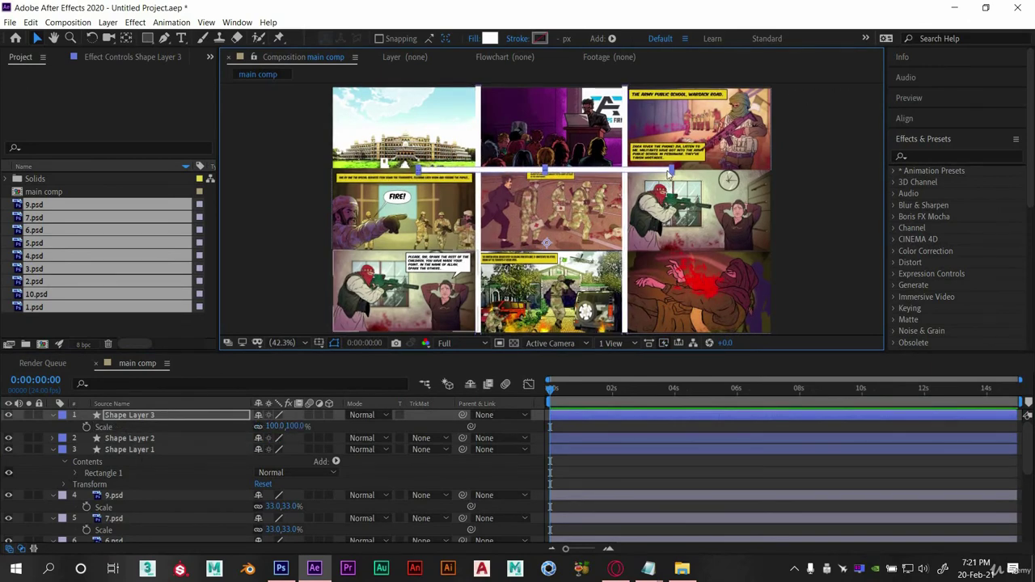
pyautogui.moveTo(687, 171); pyautogui.dragTo(753, 172)
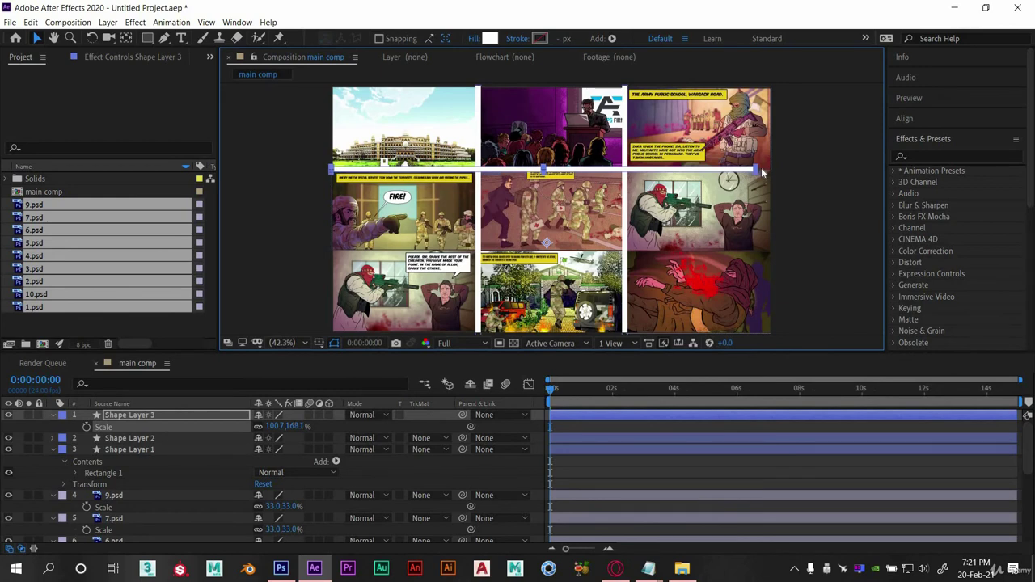
pyautogui.moveTo(768, 173); pyautogui.dragTo(758, 171)
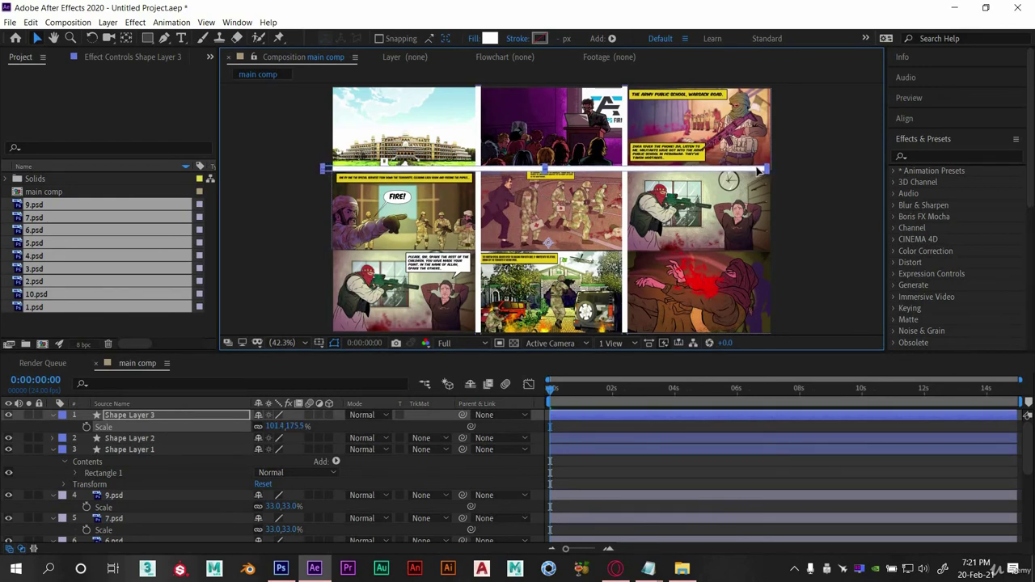
pyautogui.click(851, 222)
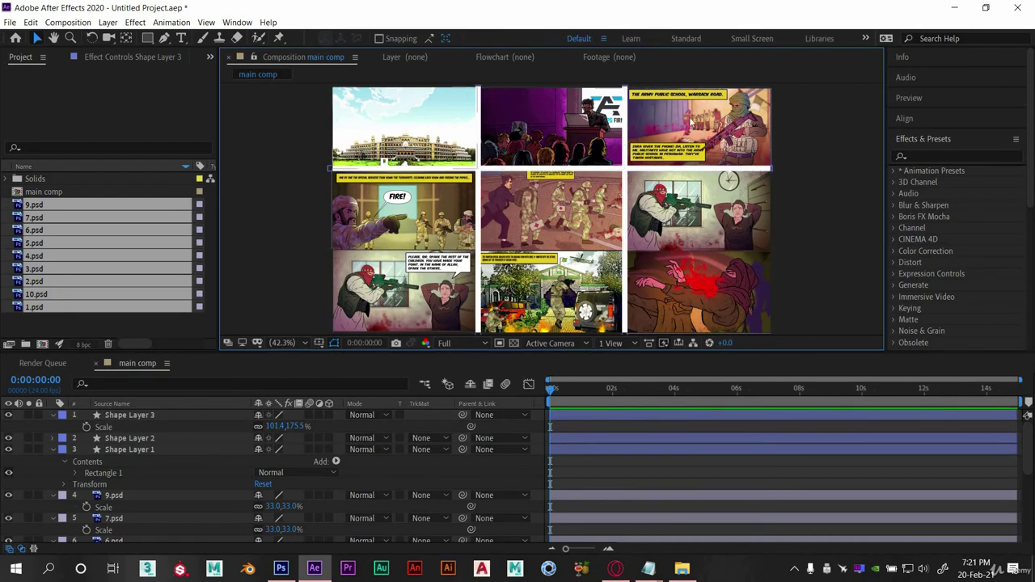
# Step: Move the copied bar, Shape Layer 4, down between rows two and three
pyautogui.click(505, 171)
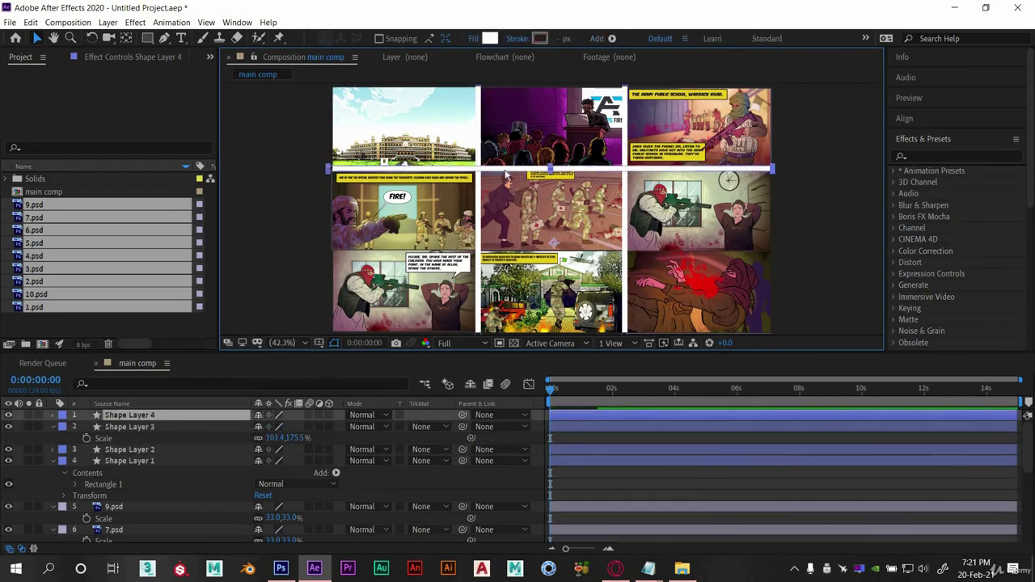
pyautogui.moveTo(509, 169); pyautogui.dragTo(511, 253)
pyautogui.click(234, 247)
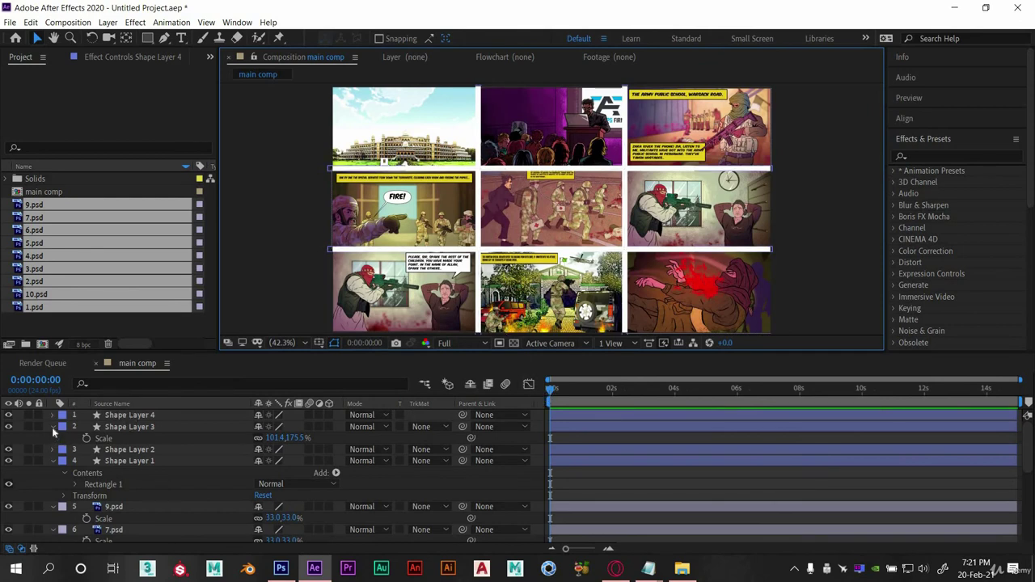
# Step: Pre-compose Shape Layer 4 through 1.psd into a precomp named 'comic book pages'
pyautogui.click(129, 414)
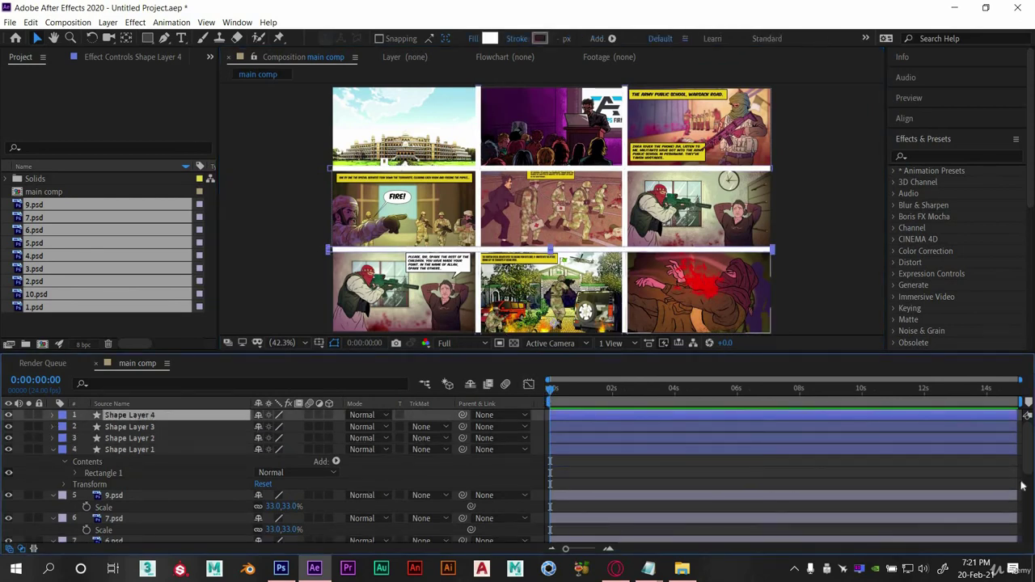
pyautogui.scroll(-5, 1031, 477)
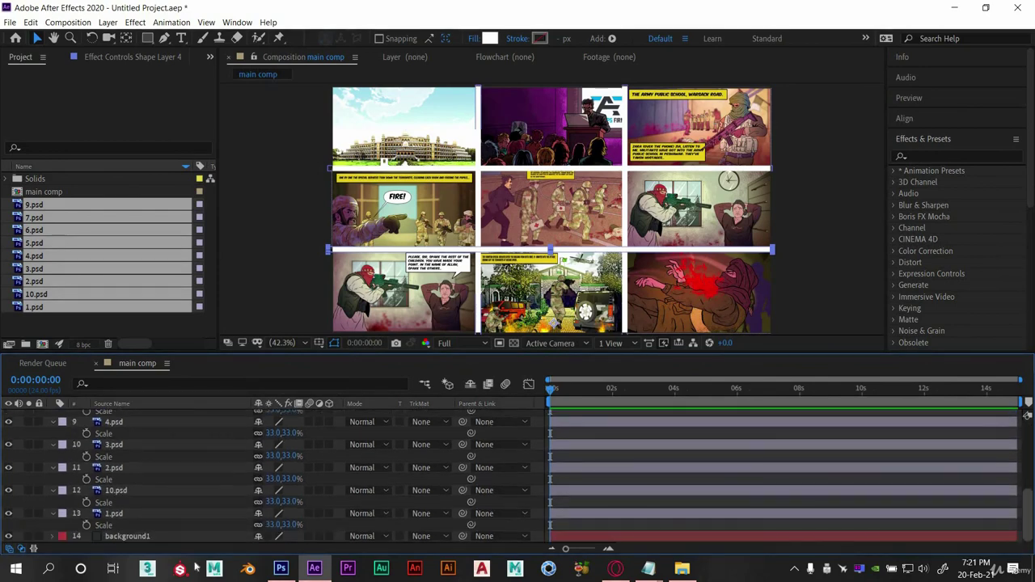
pyautogui.keyDown('shift'); pyautogui.click(181, 516); pyautogui.keyUp('shift')
pyautogui.rightClick(181, 515)
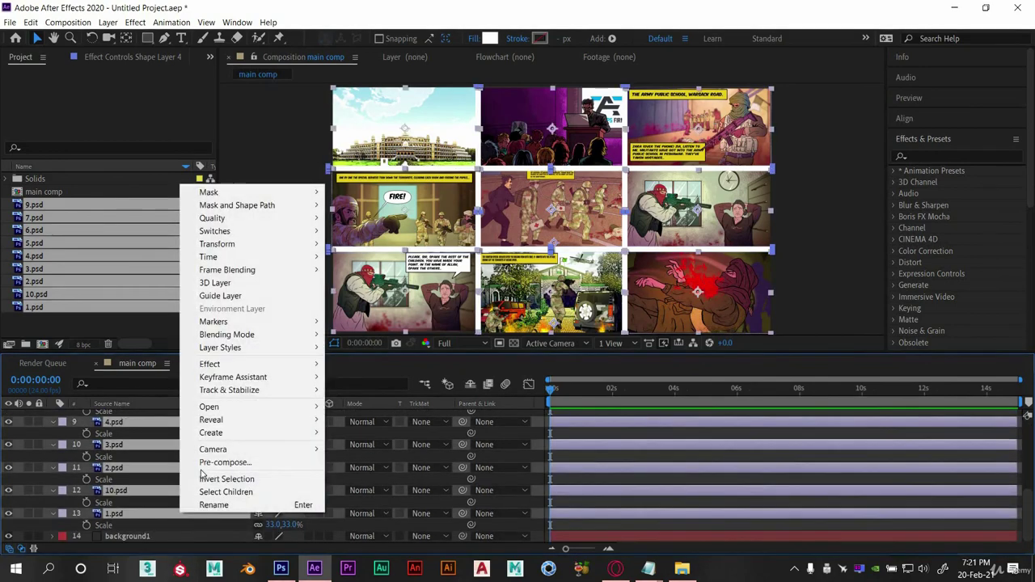
pyautogui.click(205, 465)
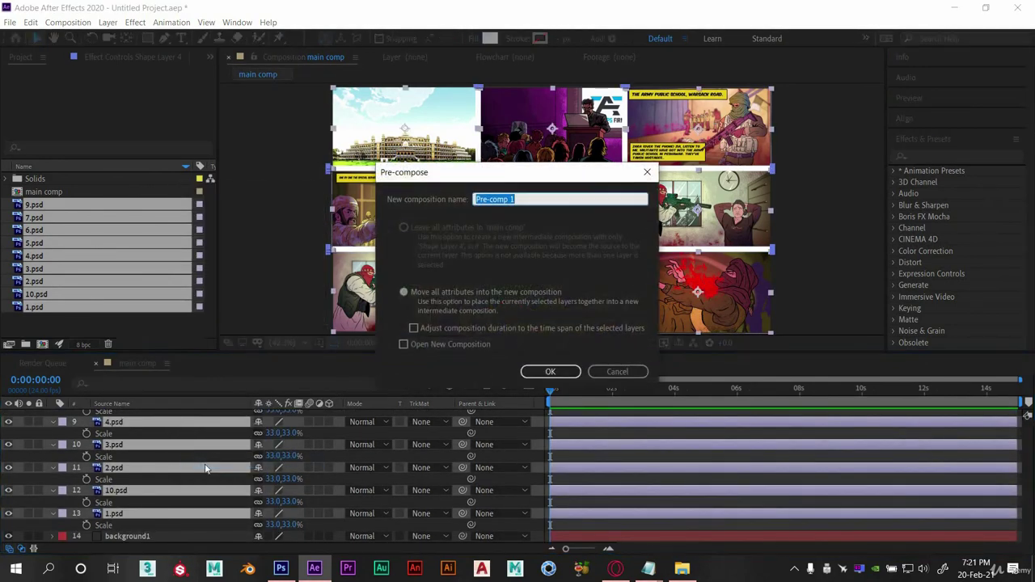
pyautogui.write('mai')
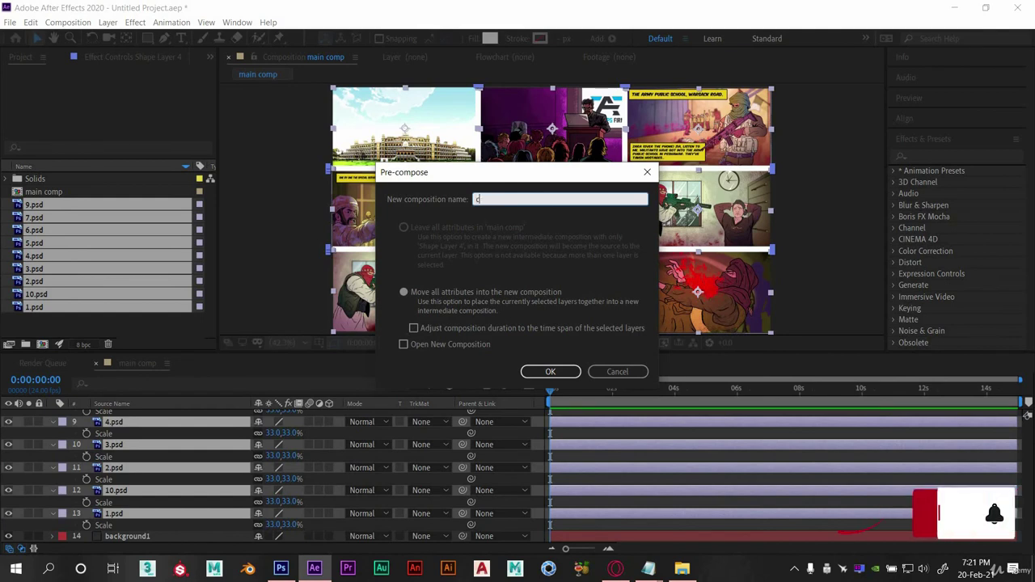
pyautogui.write('cimi')
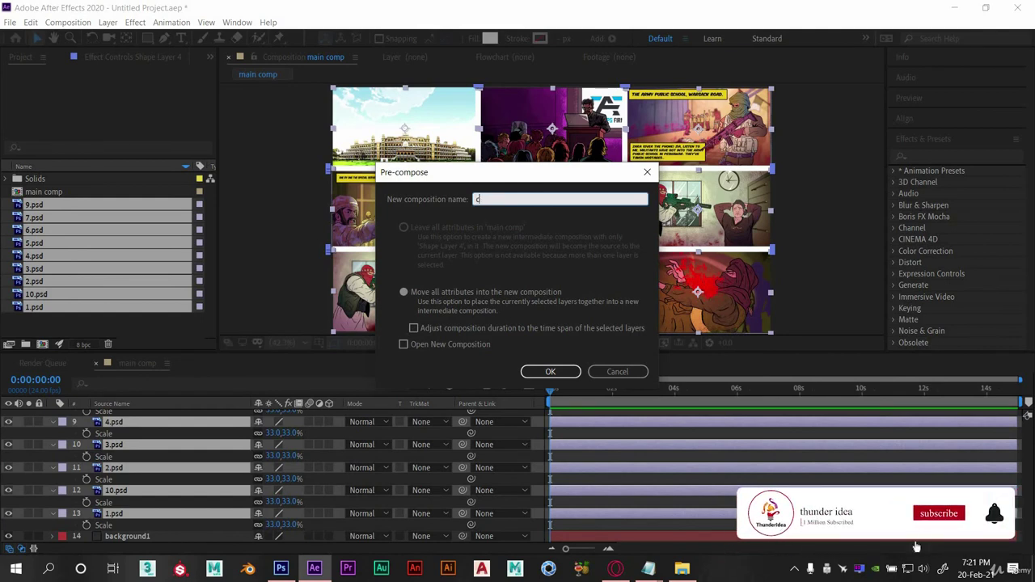
pyautogui.write('omic ')
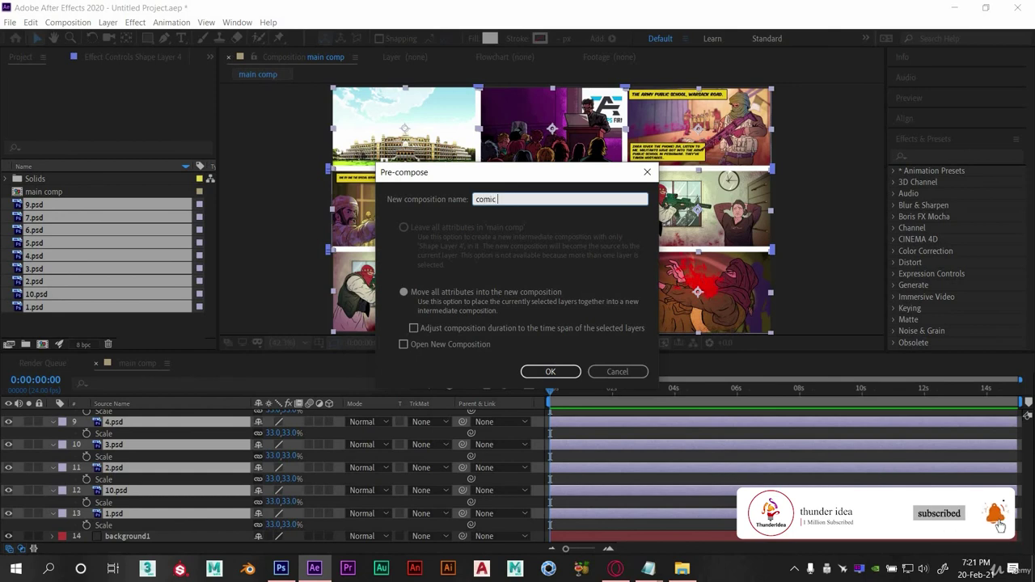
pyautogui.write('book pages')
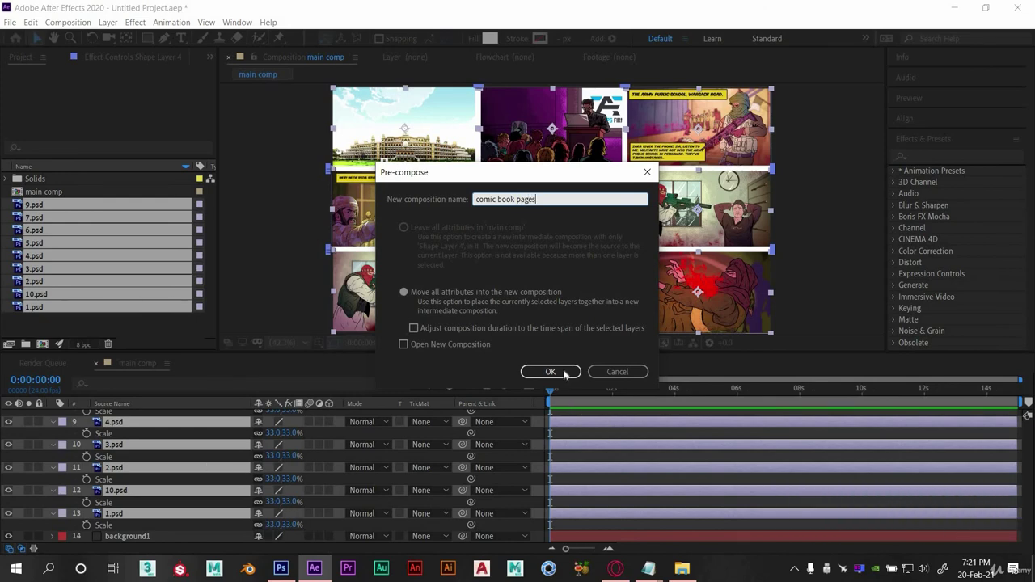
pyautogui.click(550, 372)
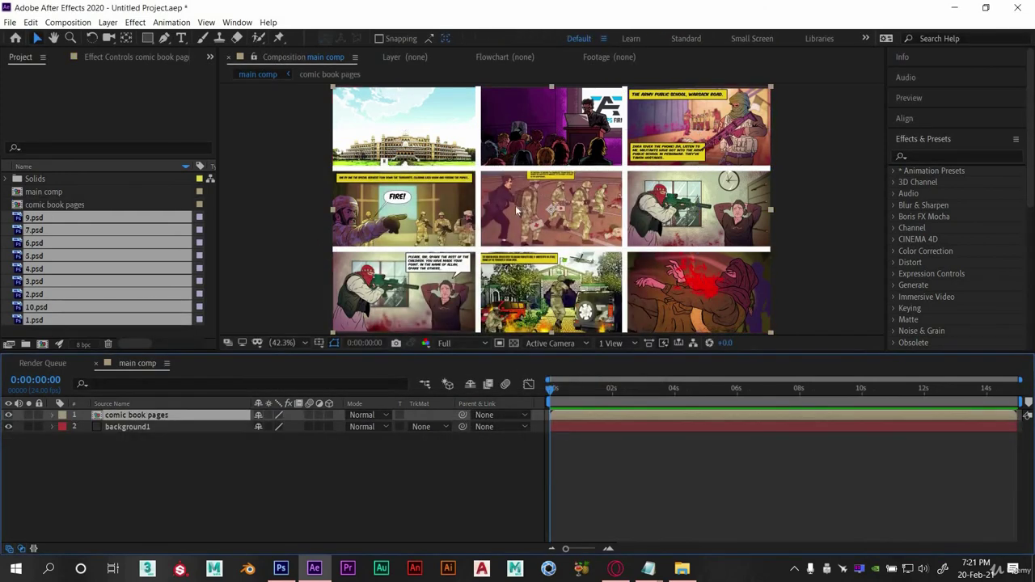
# Step: Fit the comic book pages layer to the comp with Ctrl+Alt+F and nudge it right and down
pyautogui.moveTo(599, 220); pyautogui.dragTo(525, 192)
pyautogui.hotkey('ctrl', 'alt', 'f')
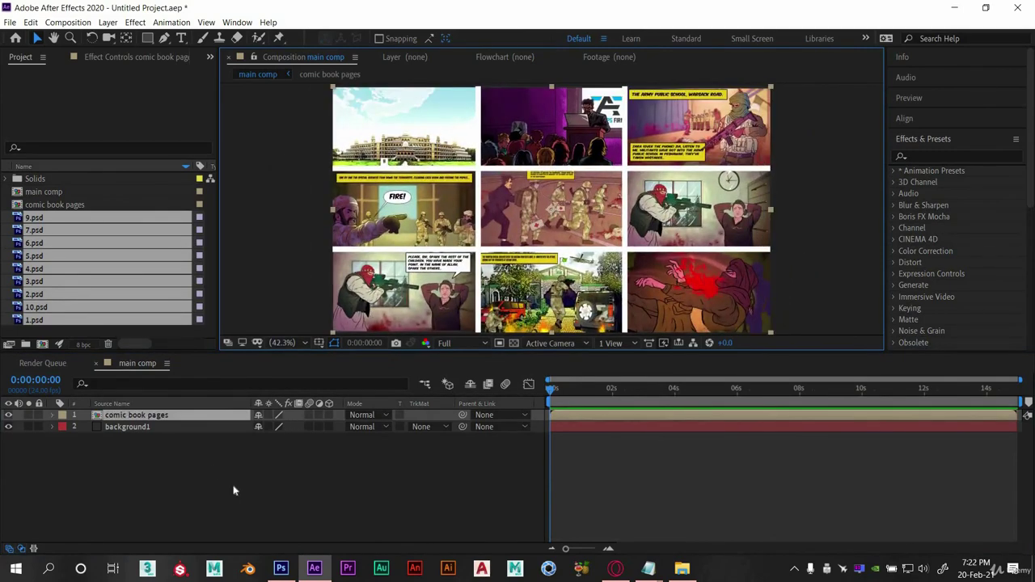
pyautogui.click(169, 416)
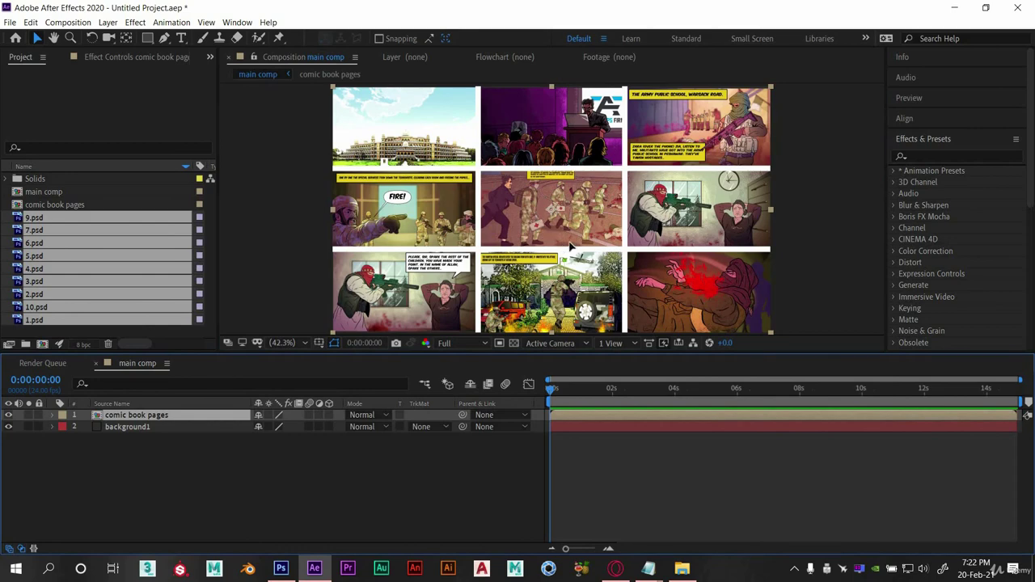
pyautogui.moveTo(488, 204); pyautogui.dragTo(454, 167)
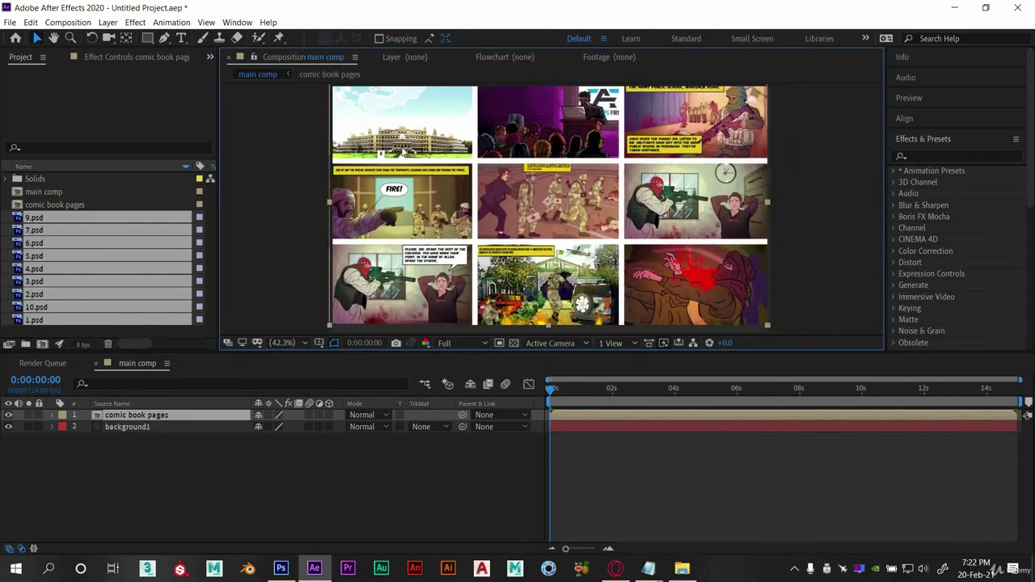